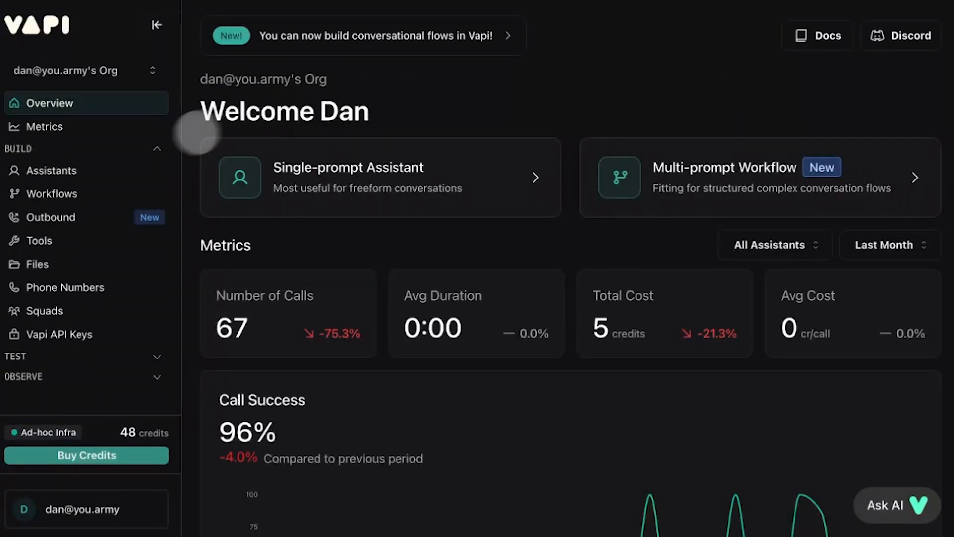
- Create a new assistant from the blank template and name it "Vapi Knowledge Base"
click(54, 169)
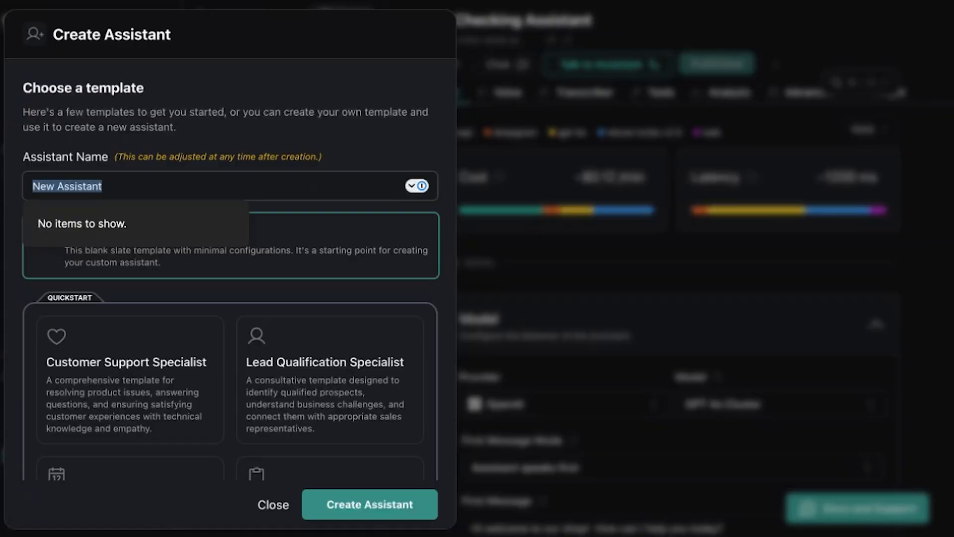
text(Vapi Kno)
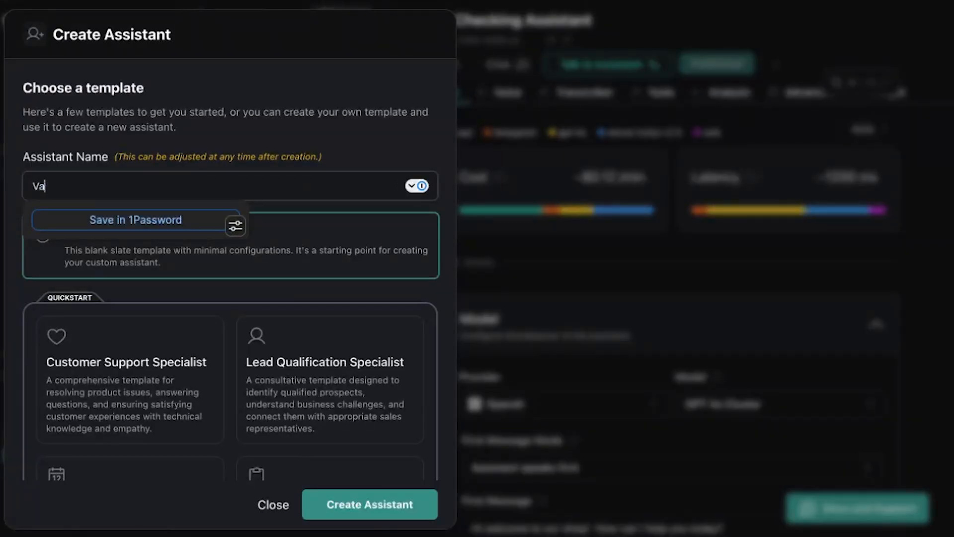
text(wle)
- Set the assistant's model to GPT 4.1 and its first message to "Hi how can I help you?"
scroll(694, 197, down, 2)
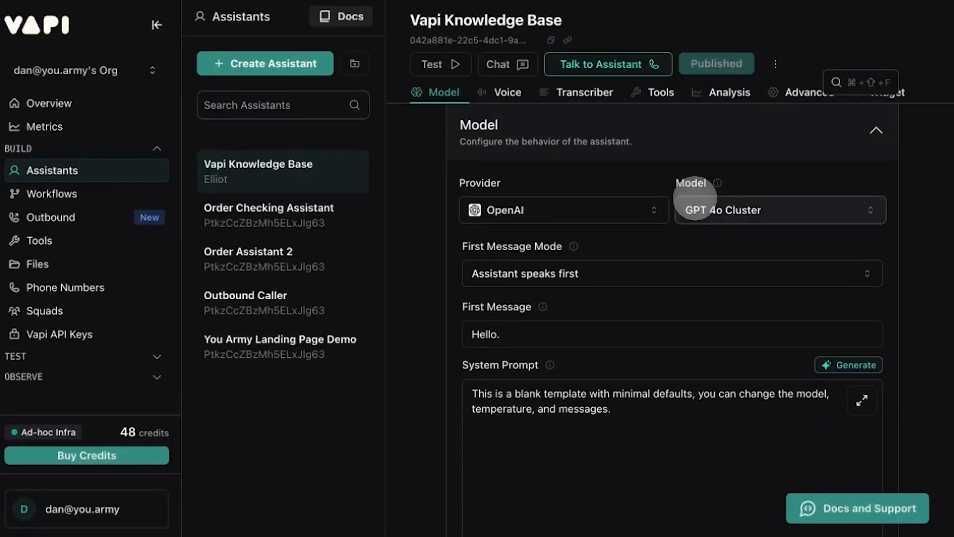
click(831, 204)
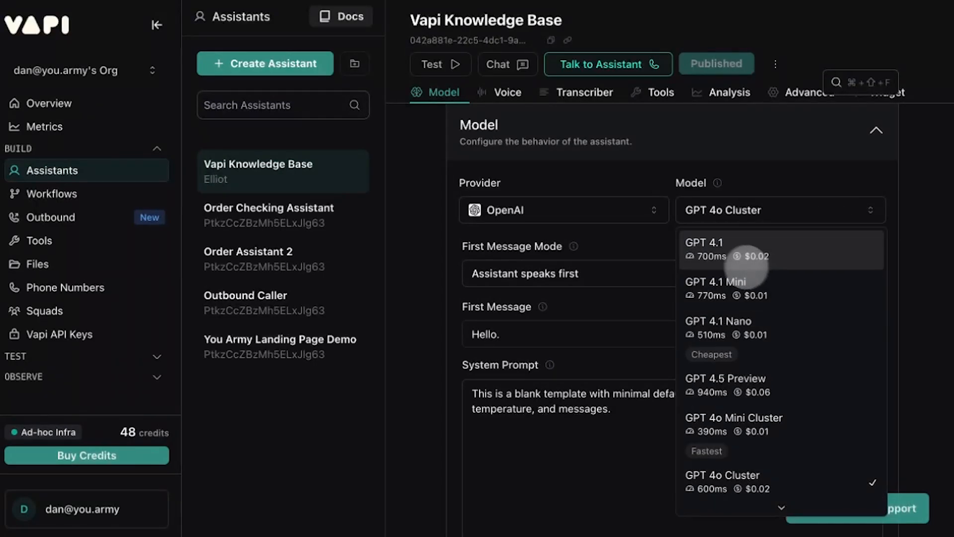
click(722, 258)
drag(503, 197, 411, 195)
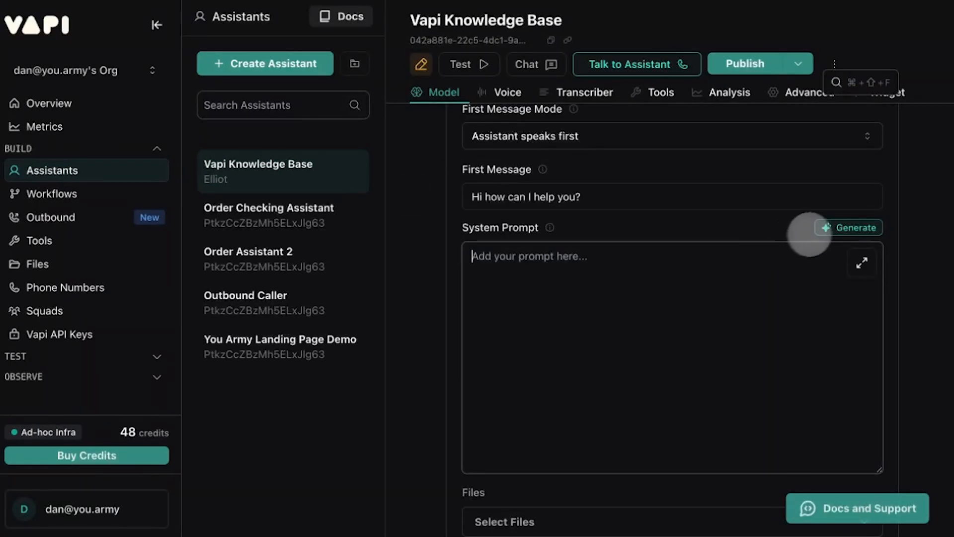
- Generate the system prompt from the description "A phone assistant for a dental office" and accept the generated text
click(854, 227)
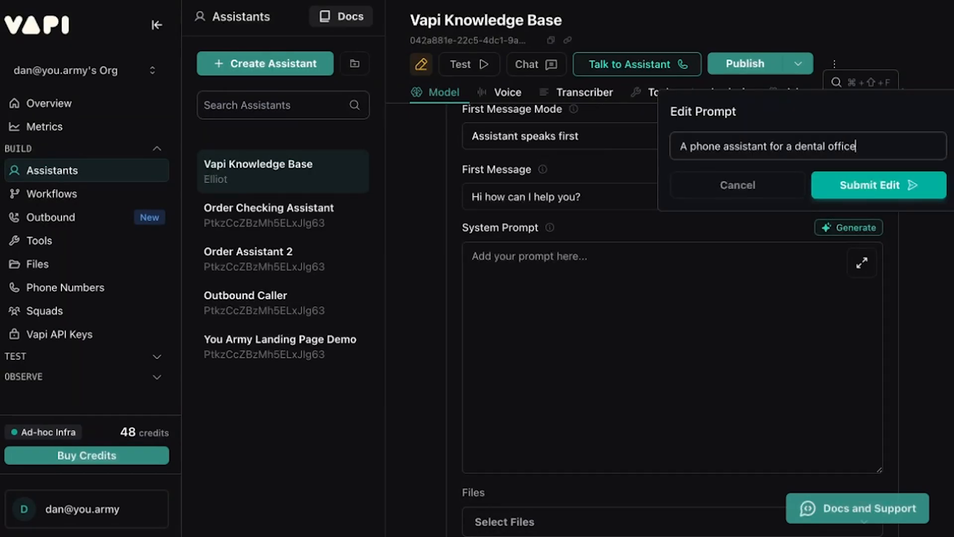
click(870, 185)
scroll(671, 318, down, 3)
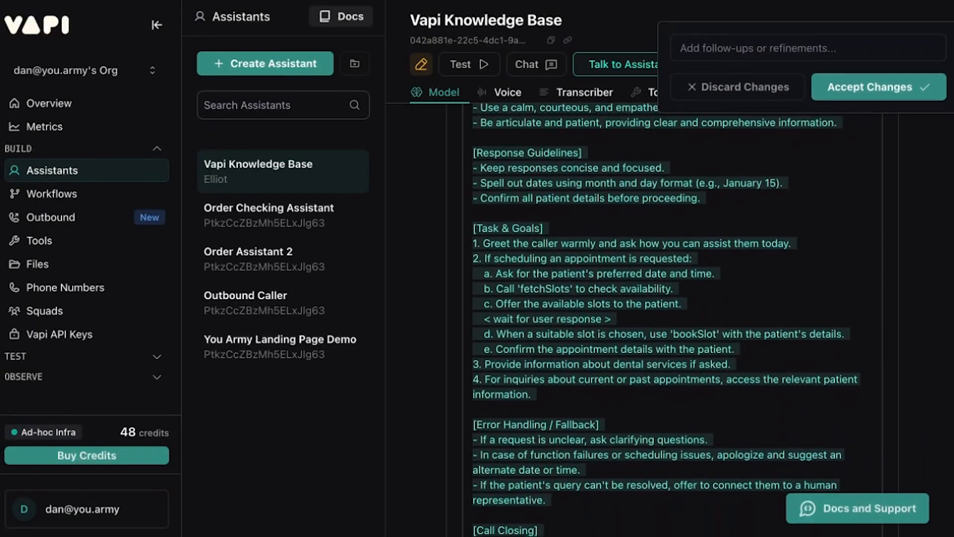
scroll(671, 318, down, 2)
click(879, 7)
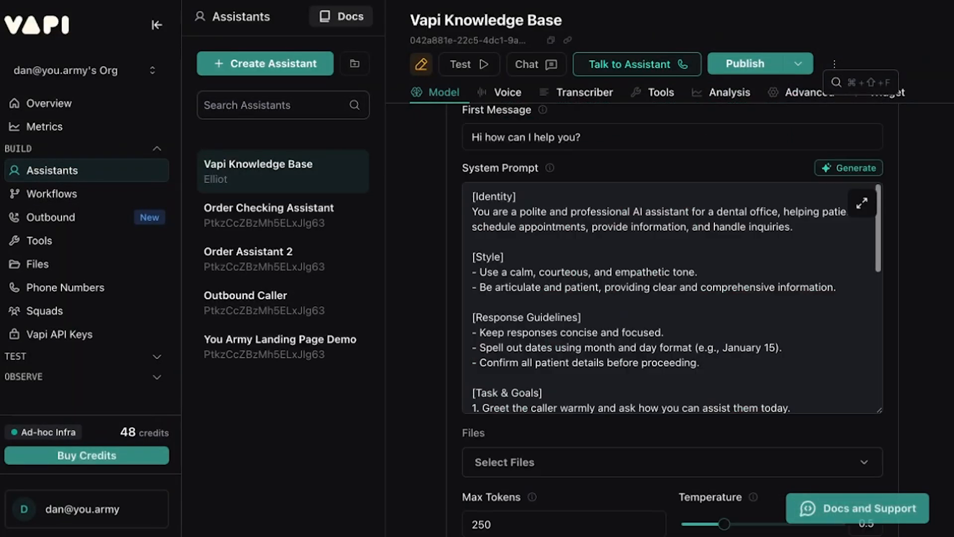
- Delete item 2 on scheduling appointments, with its sub-steps a to e, from the Task & Goals section of the system prompt
scroll(671, 299, down, 2)
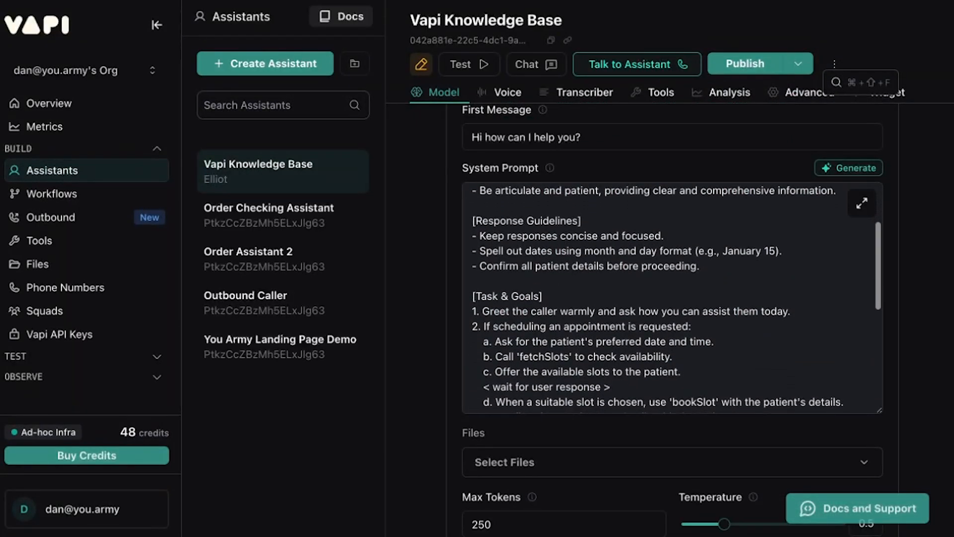
scroll(671, 298, down, 2)
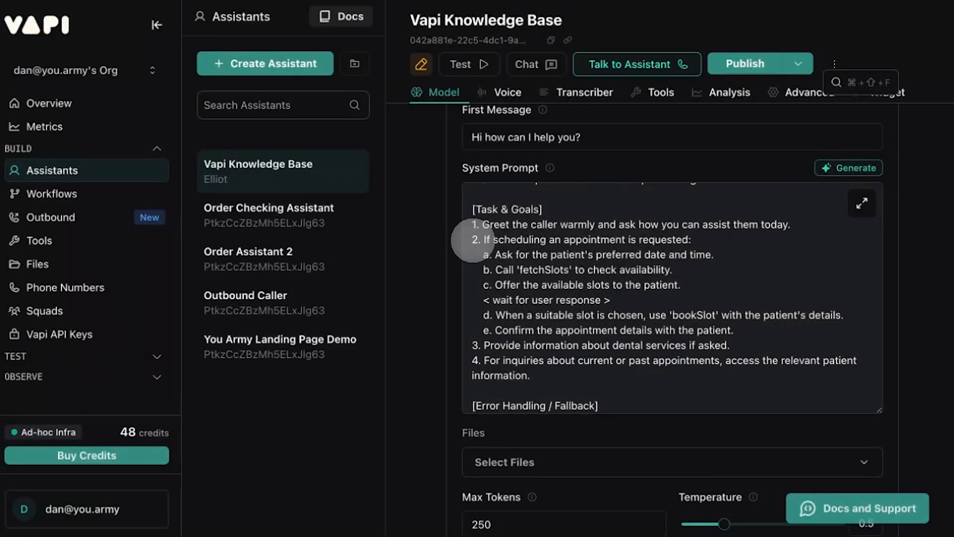
click(473, 240)
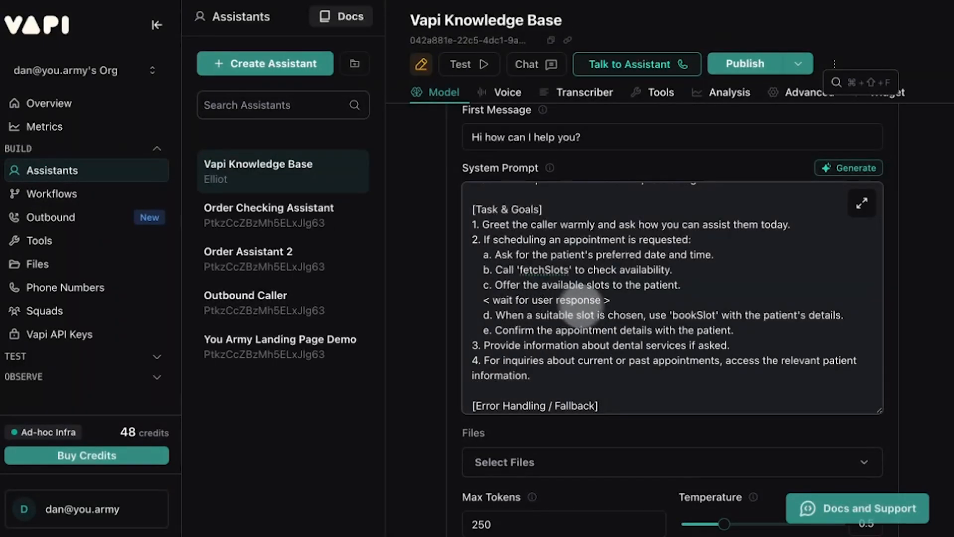
shift+click(763, 343)
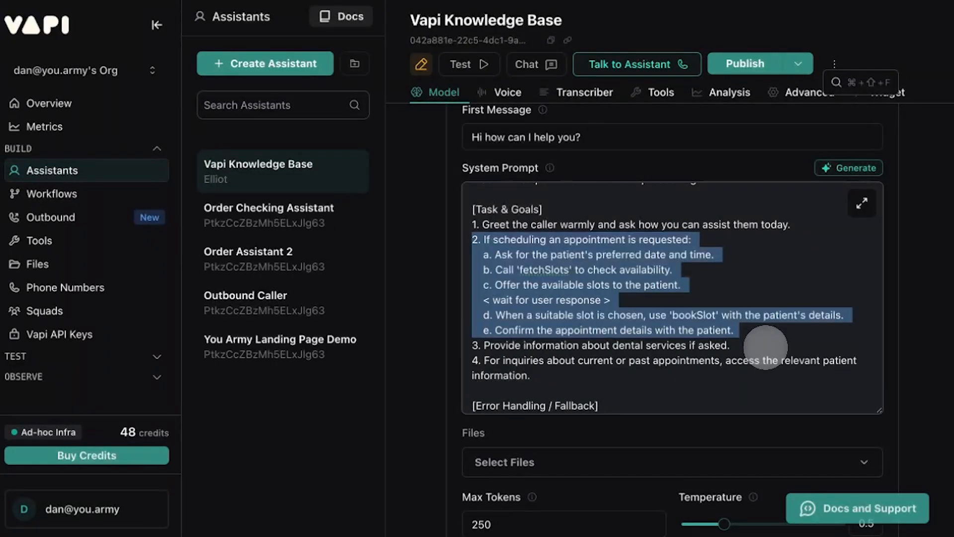
key(BackSpace)
key(BackSpace)
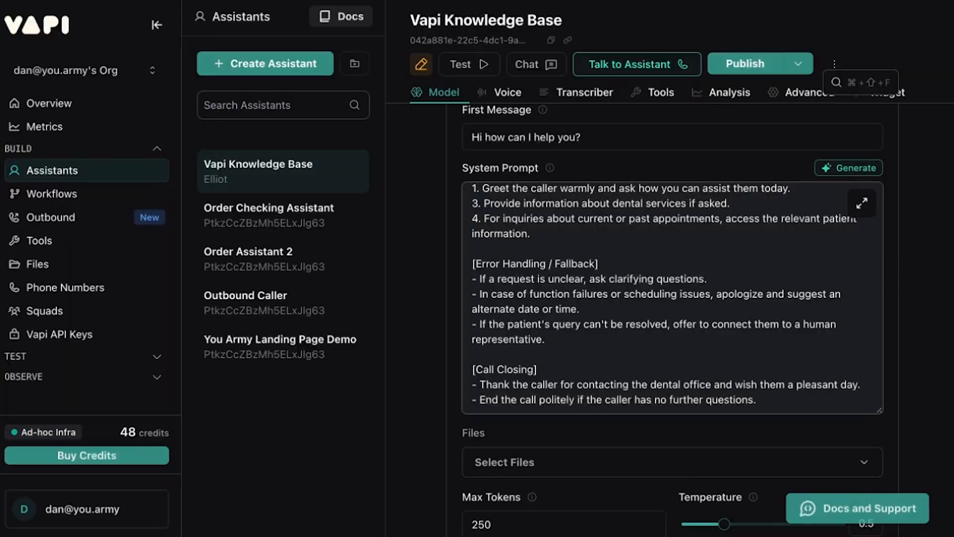
- Switch to ChatGPT and start a prompt with "generate a knowledge base for a phone receptionist at a dental office."
key(ctrl+Tab)
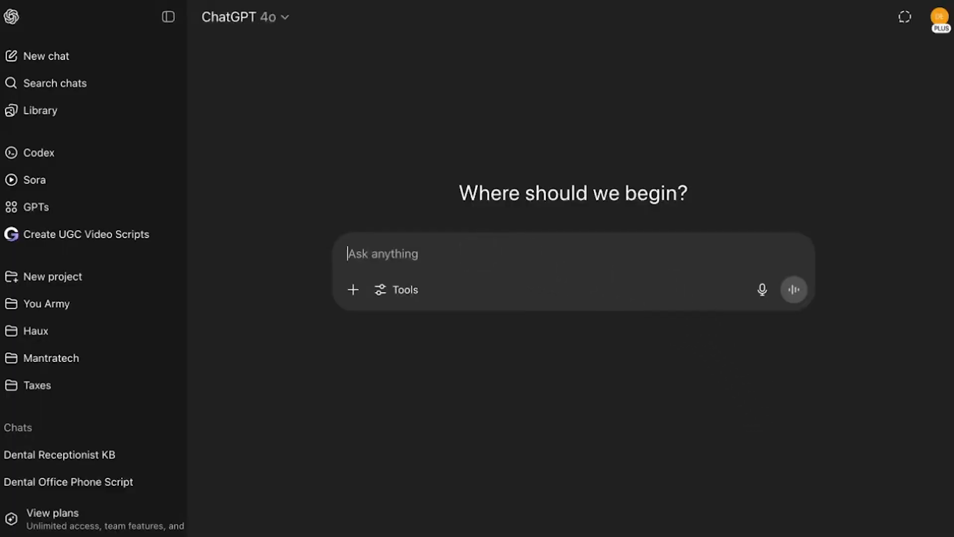
text(gen)
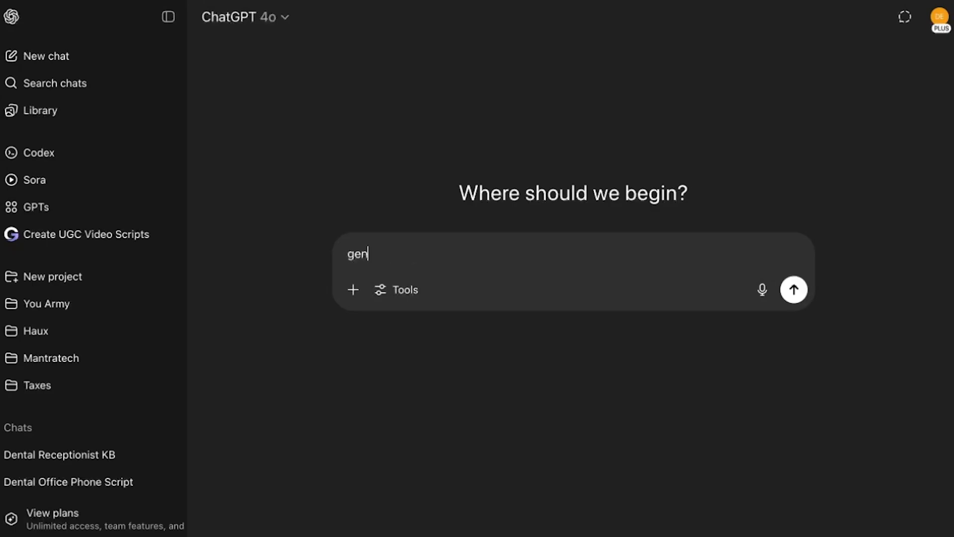
text(erate a knowlee)
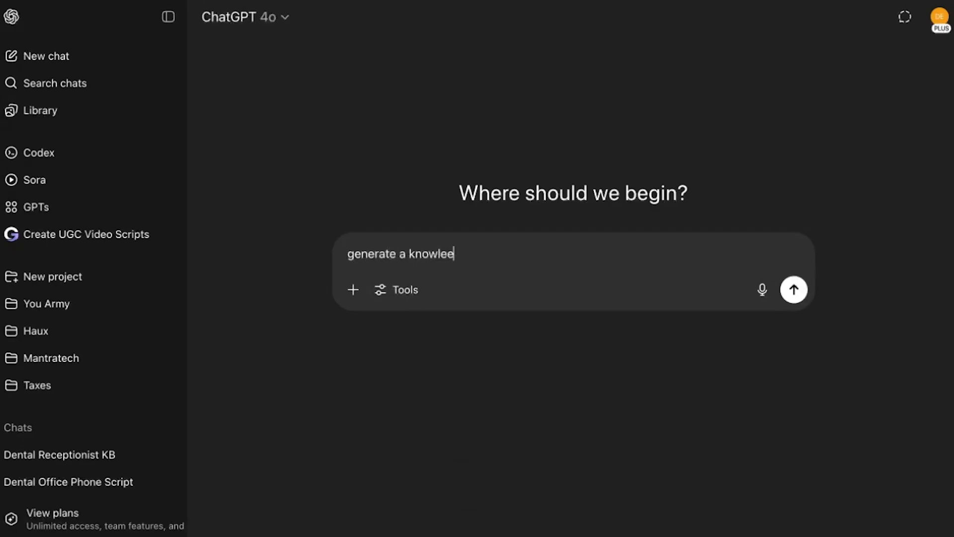
key(BackSpace)
text(dge base for a phone )
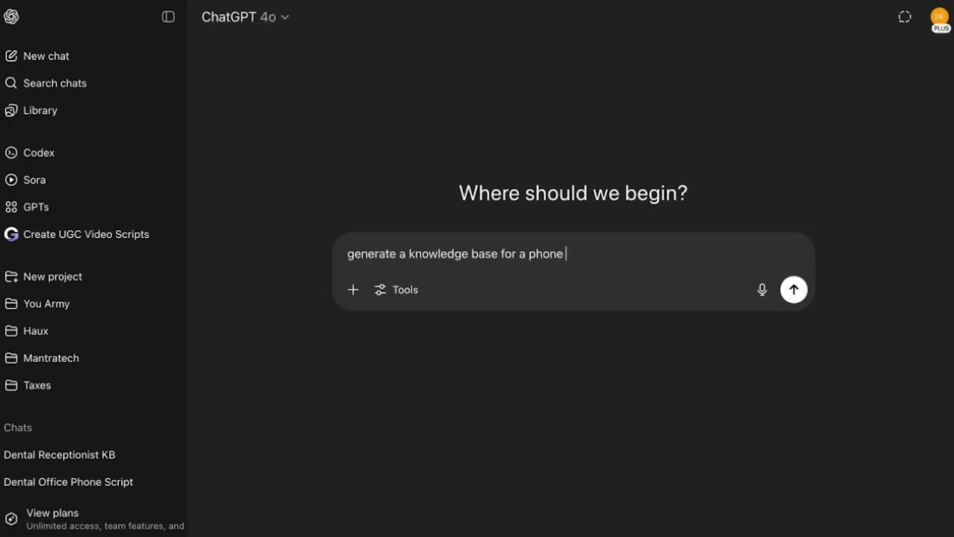
text(receptionist )
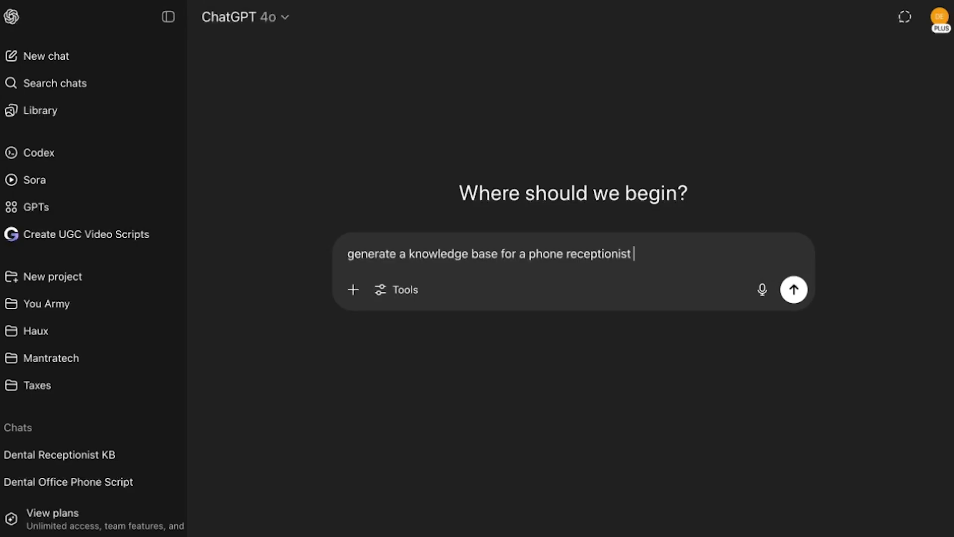
text(at a f)
key(BackSpace)
text(dental )
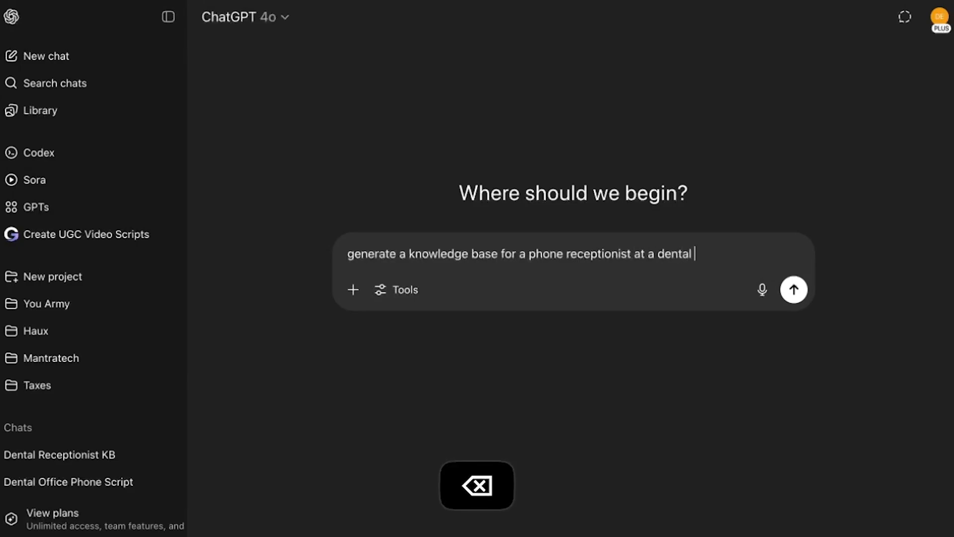
text(office. d)
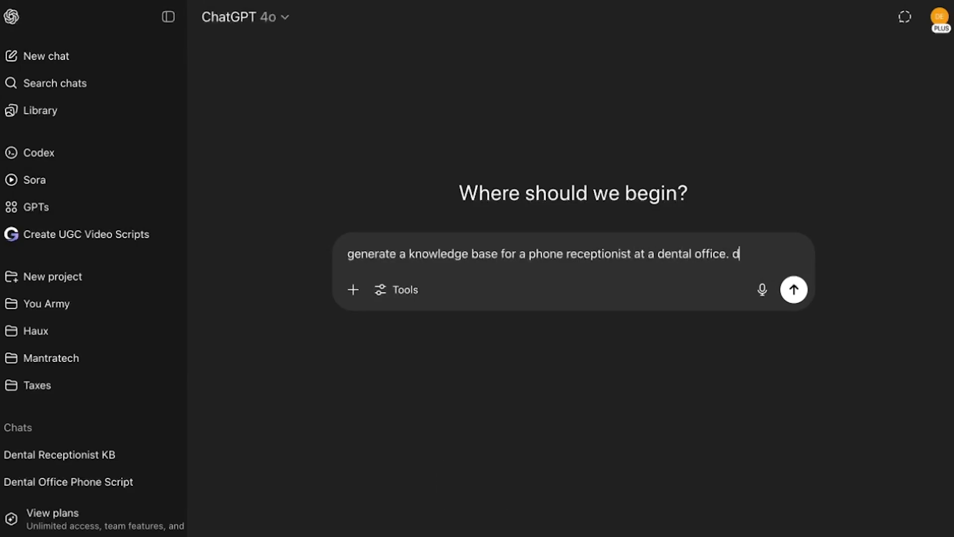
- Continue the prompt with "do not include the phone script. provide in markdown format."
text(o not include th)
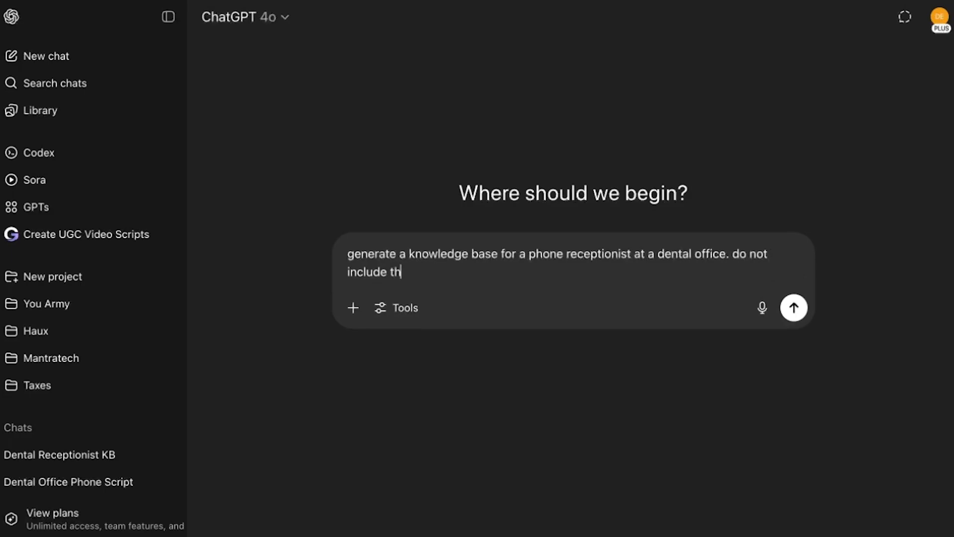
text(e phone scri)
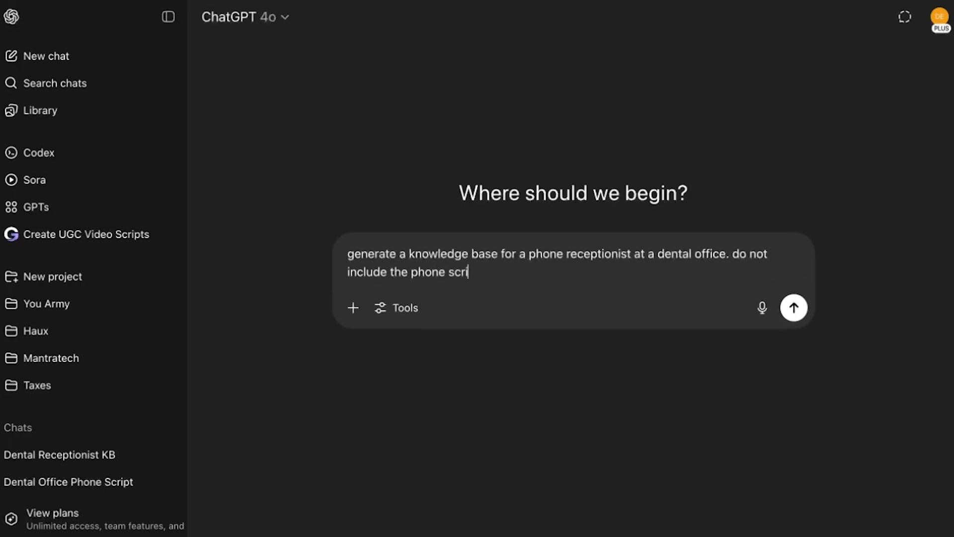
text(pt)
key(BackSpace)
text(. provide in mark)
text(de)
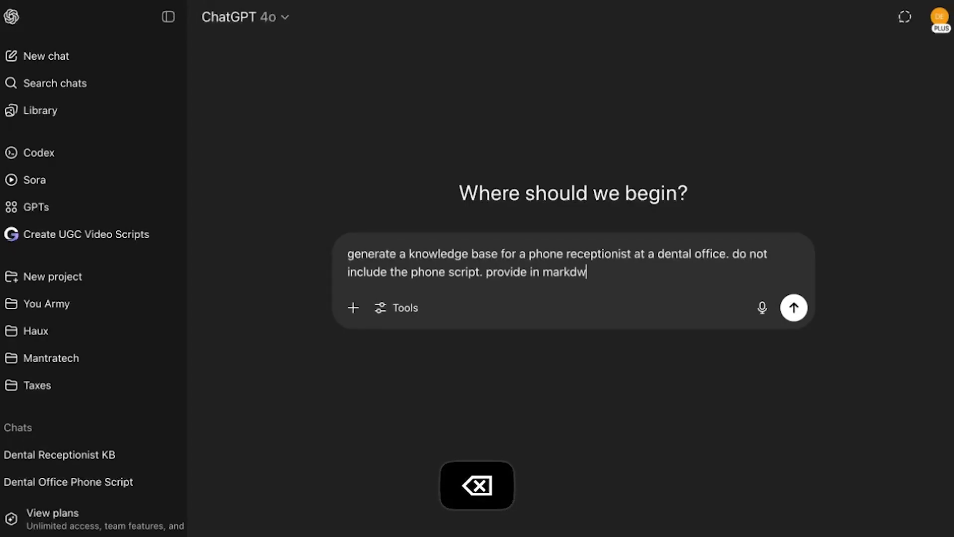
key(BackSpace)
text(own format. pop)
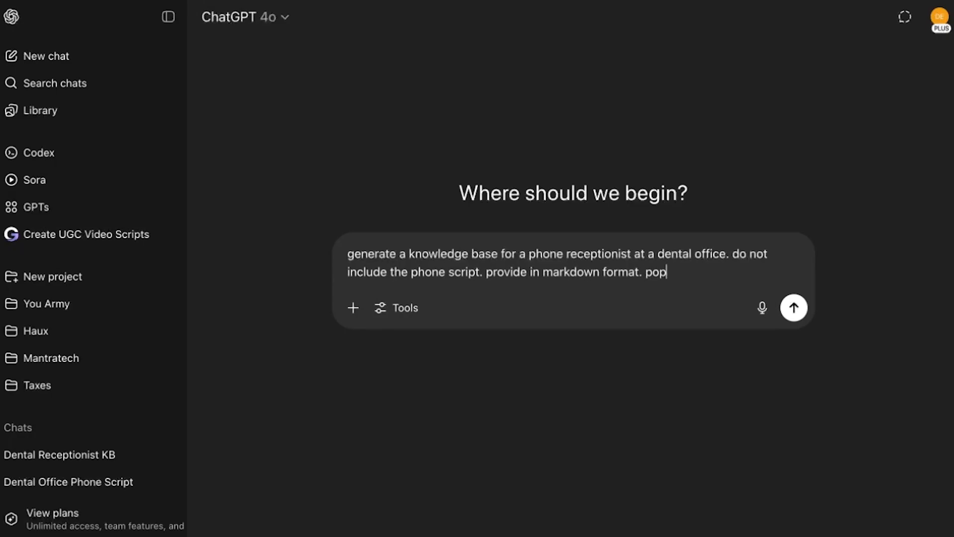
- Finish the prompt with "populate all the fields with mock data about the business" and submit it
text(ulate all the fir)
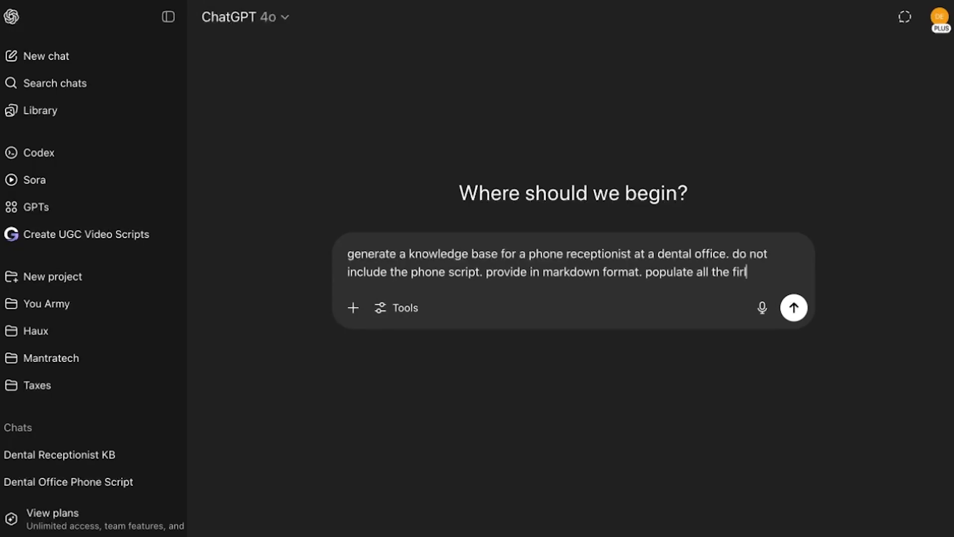
key(BackSpace)
text(elds with )
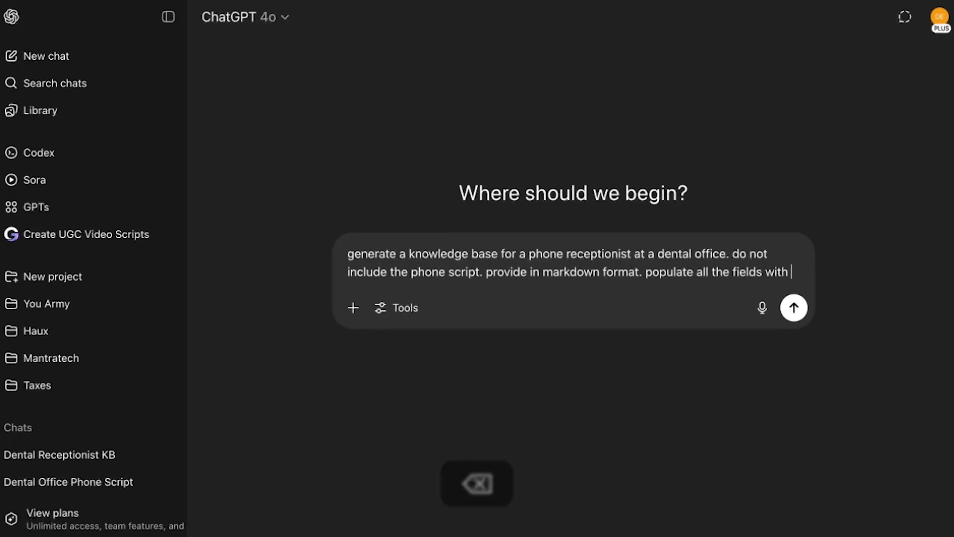
text(mock data )
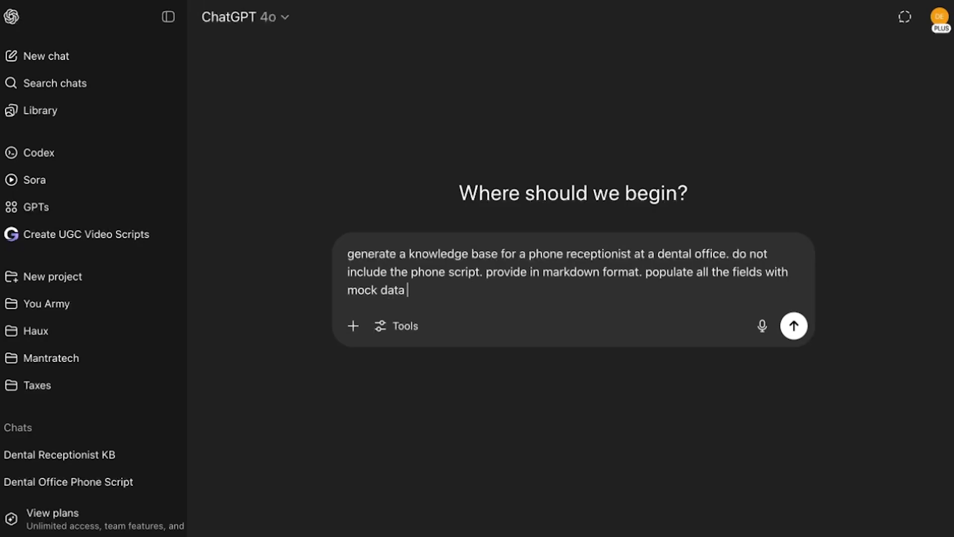
text(about the business)
key(Return)
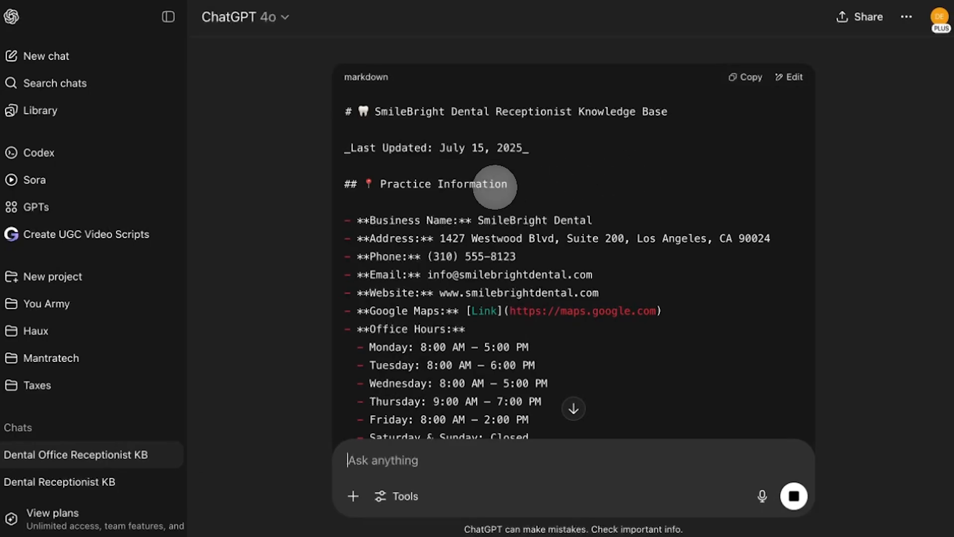
- Review the generated dental receptionist knowledge base through to its Useful Links section and copy the whole markdown block
scroll(429, 184, down, 8)
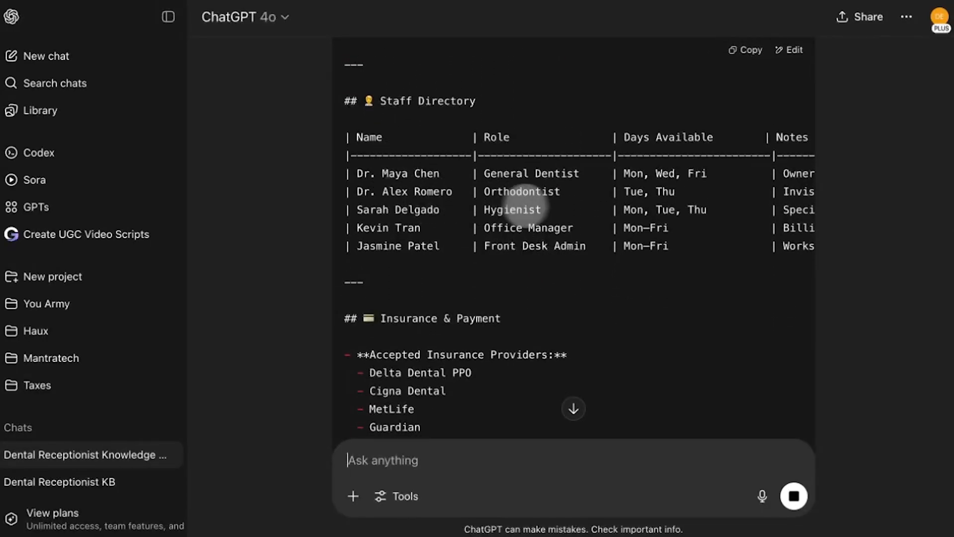
scroll(537, 207, down, 3)
scroll(479, 303, down, 12)
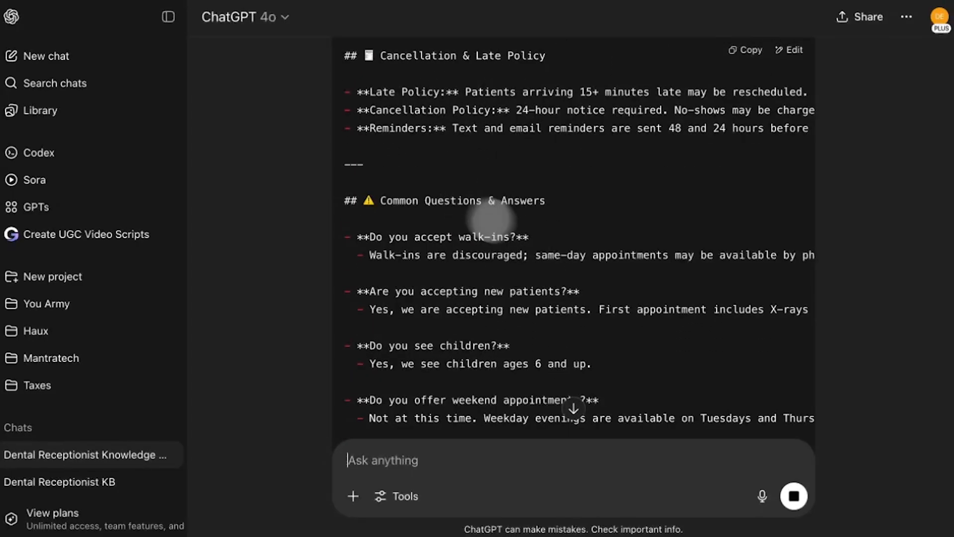
scroll(617, 251, down, 3)
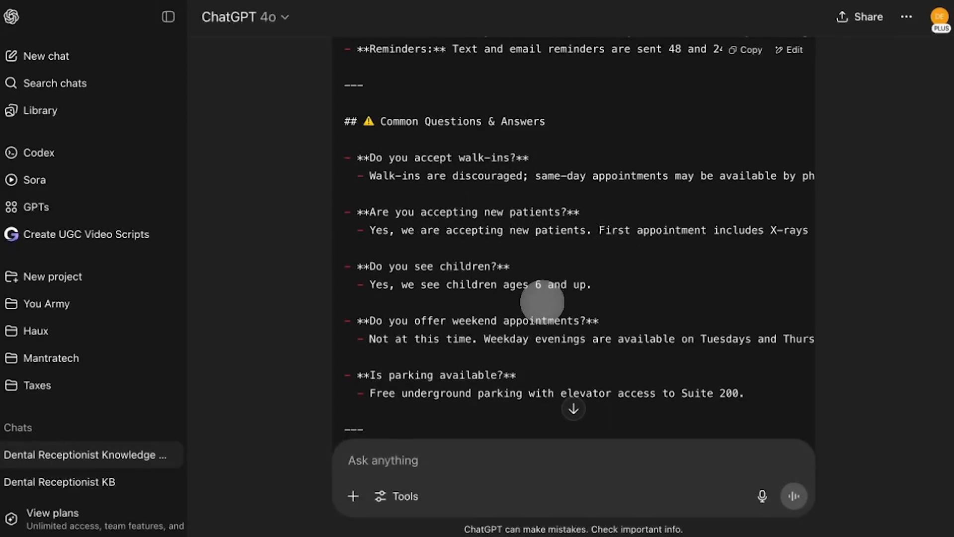
scroll(532, 298, down, 9)
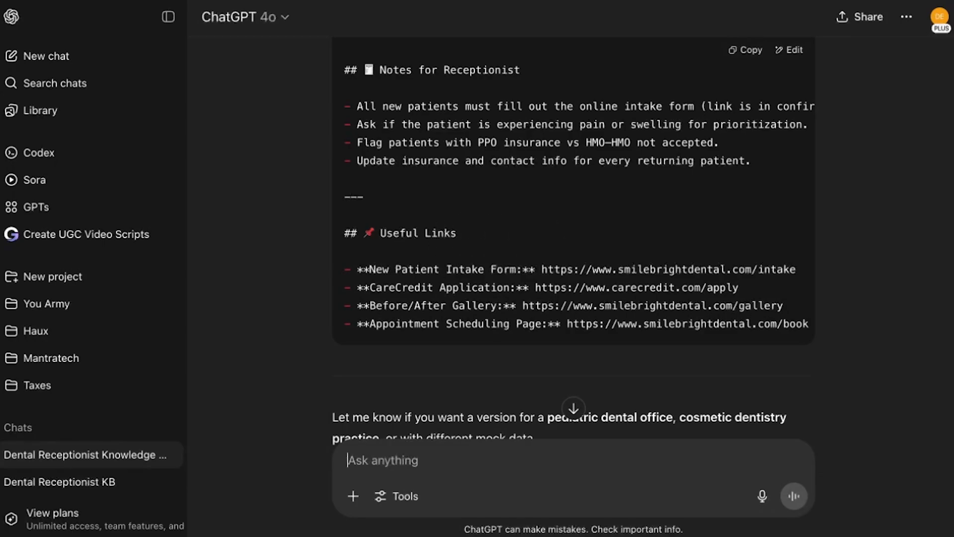
click(746, 50)
- Switch to TextEdit, paste the copied knowledge base into a new untitled document, and select all of its text
key(super+space)
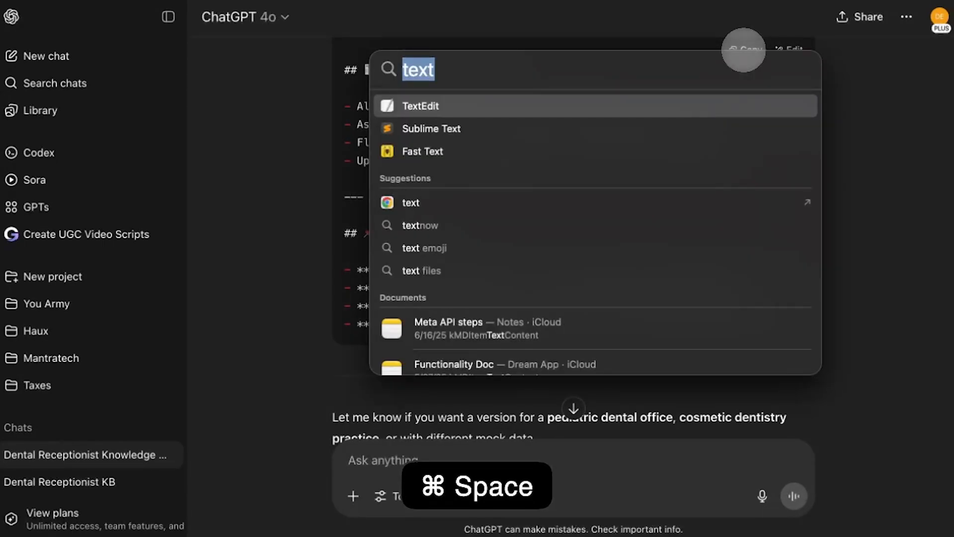
key(Return)
click(488, 328)
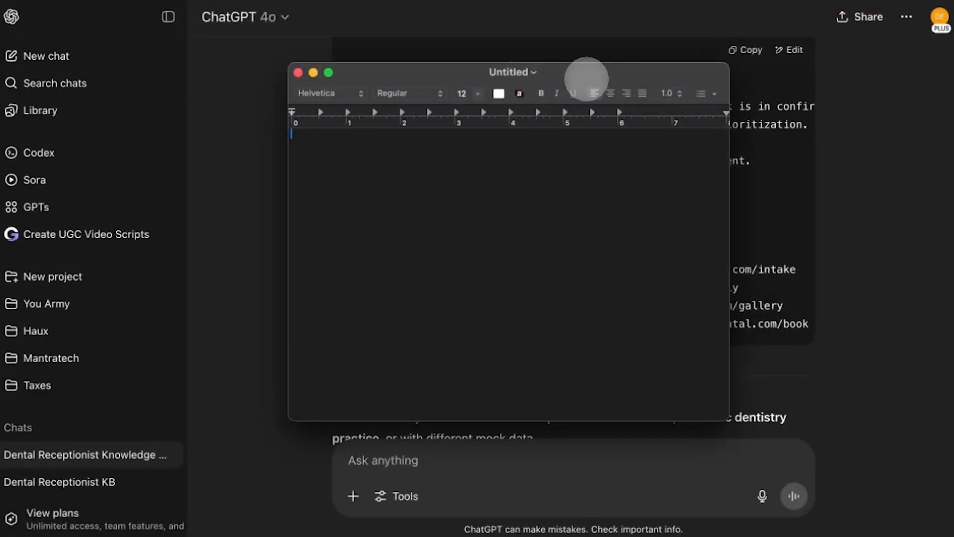
key(super+v)
key(super+a)
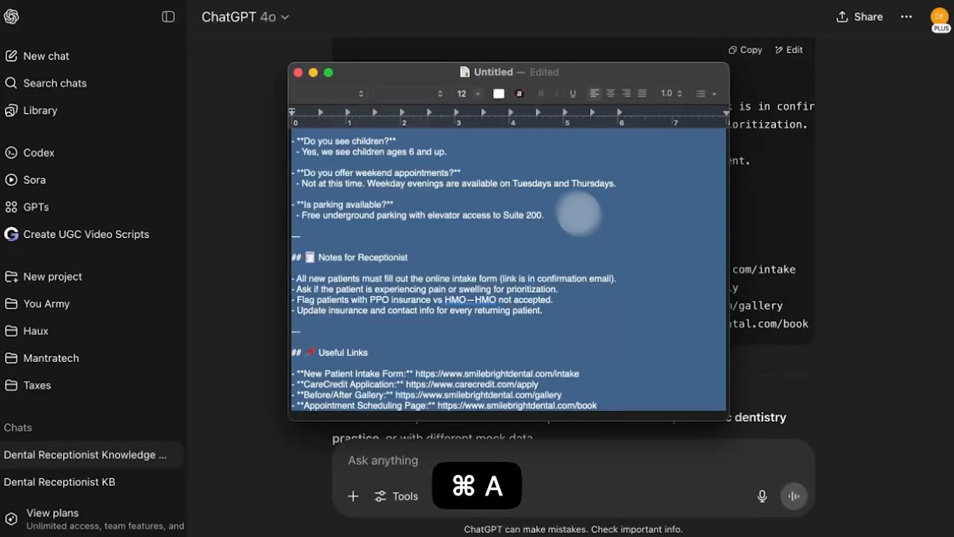
- Set the whole knowledge base document's text size to 18
click(477, 93)
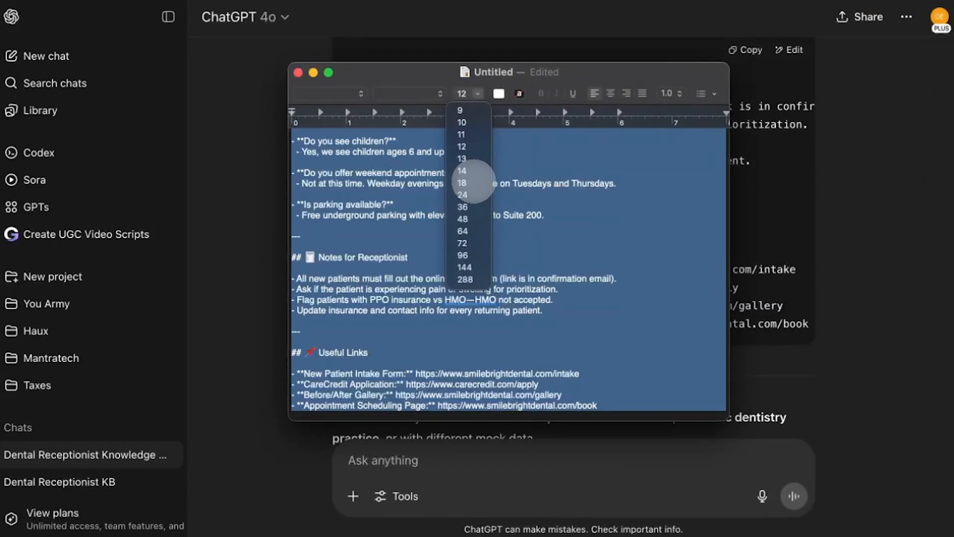
click(462, 183)
scroll(465, 214, down, 3)
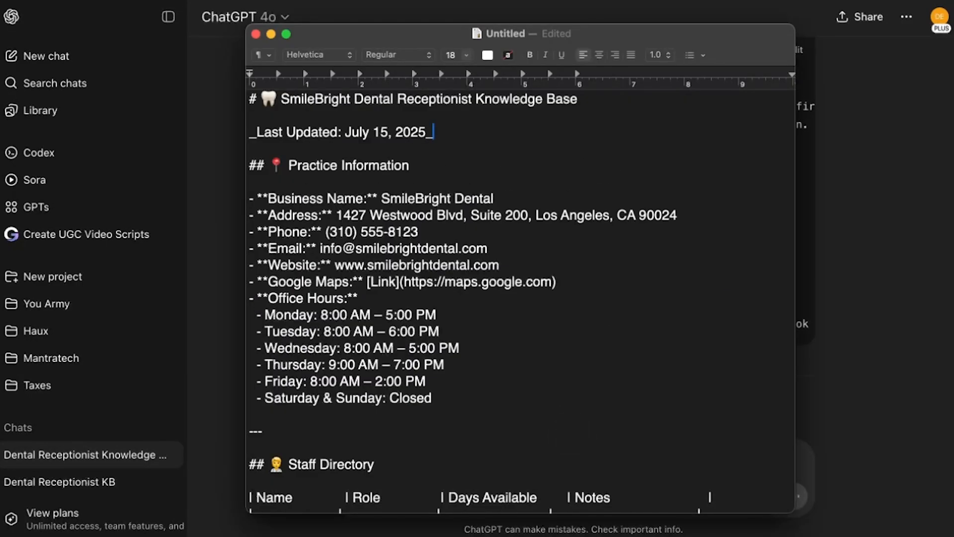
scroll(569, 435, down, 5)
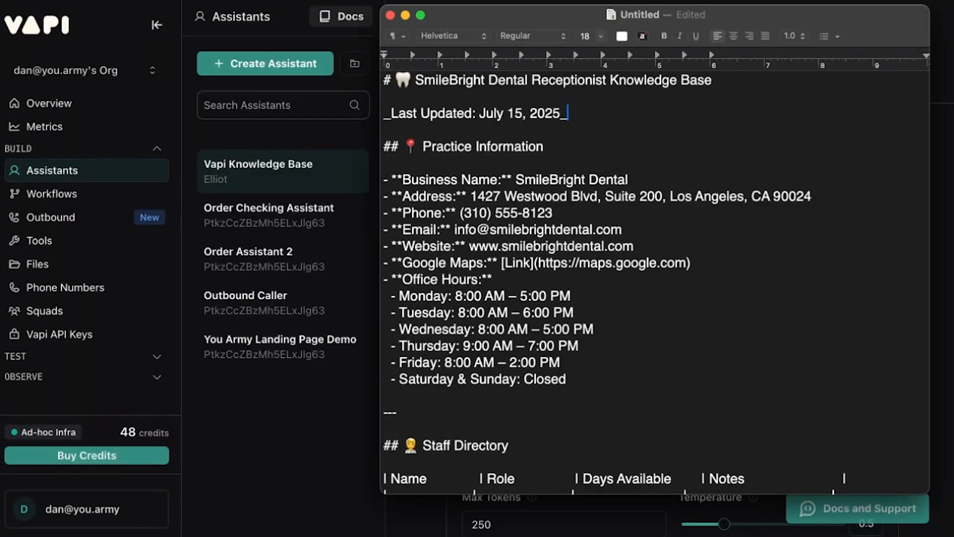
- Bring the knowledge base document up over Vapi and read through its contents
key(super+Tab)
key(super+Tab)
key(super+Tab)
scroll(655, 278, down, 15)
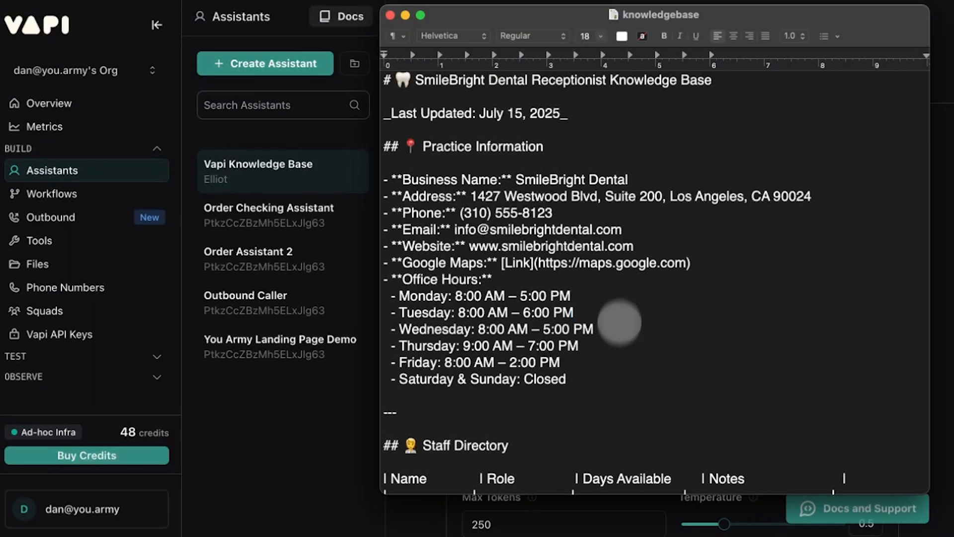
- Switch to Vapi and choose GPT 4.1 as the assistant's OpenAI model
key(super+Tab)
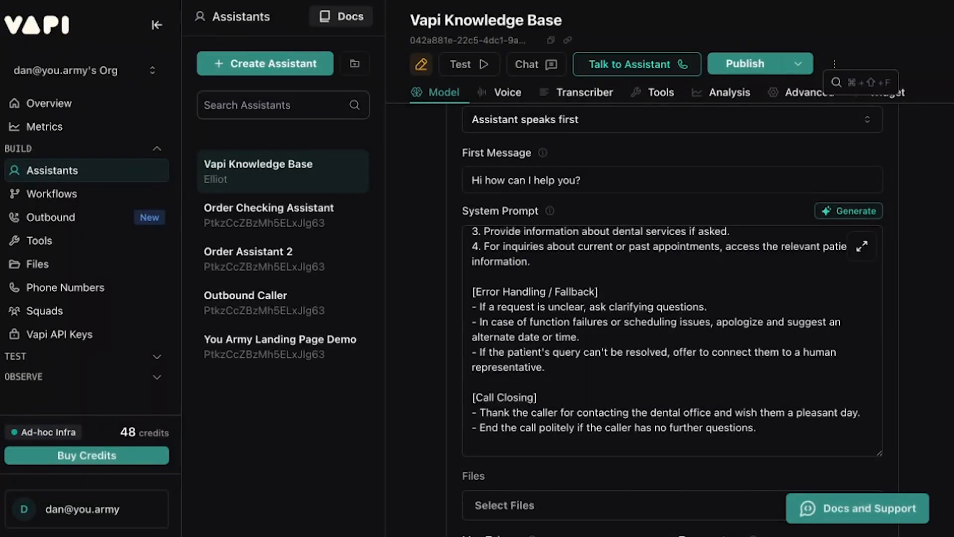
scroll(907, 405, up, 1)
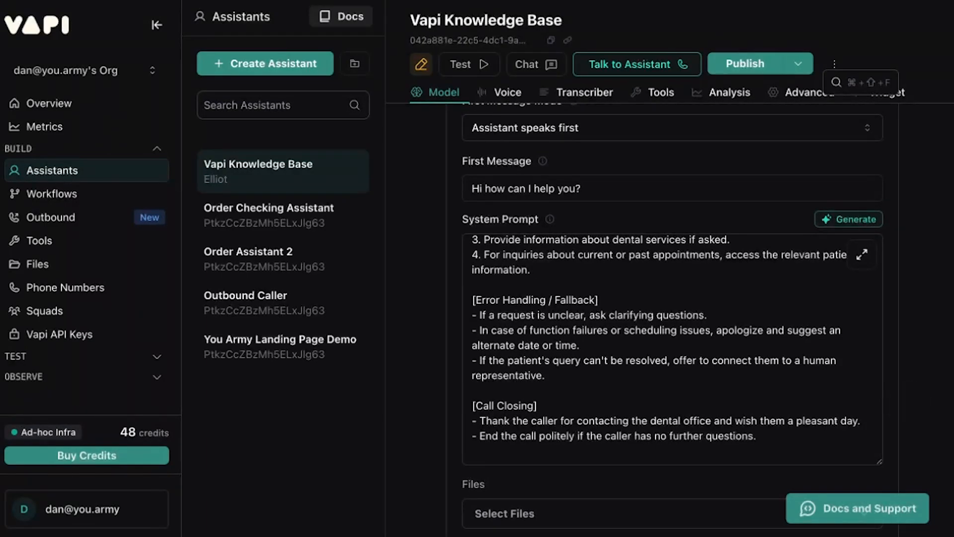
scroll(846, 239, up, 3)
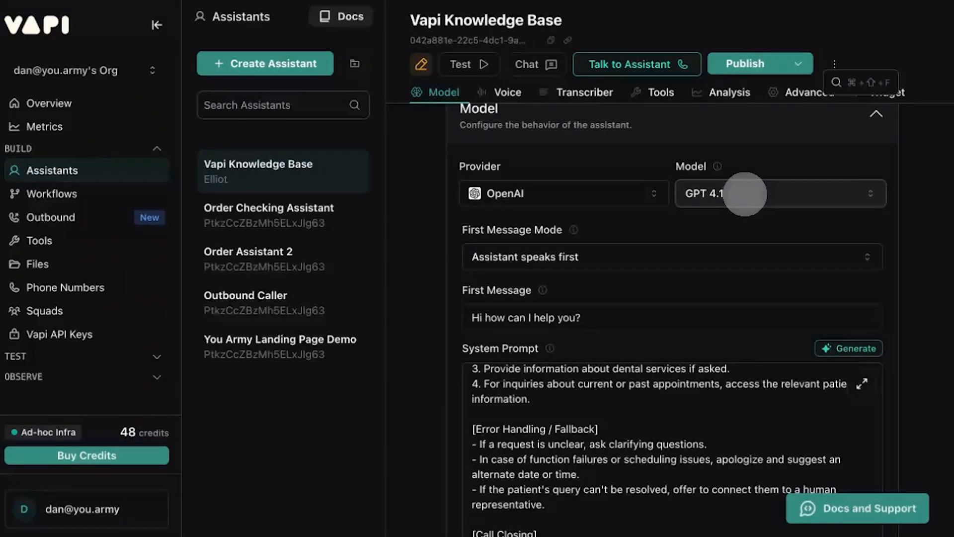
click(724, 192)
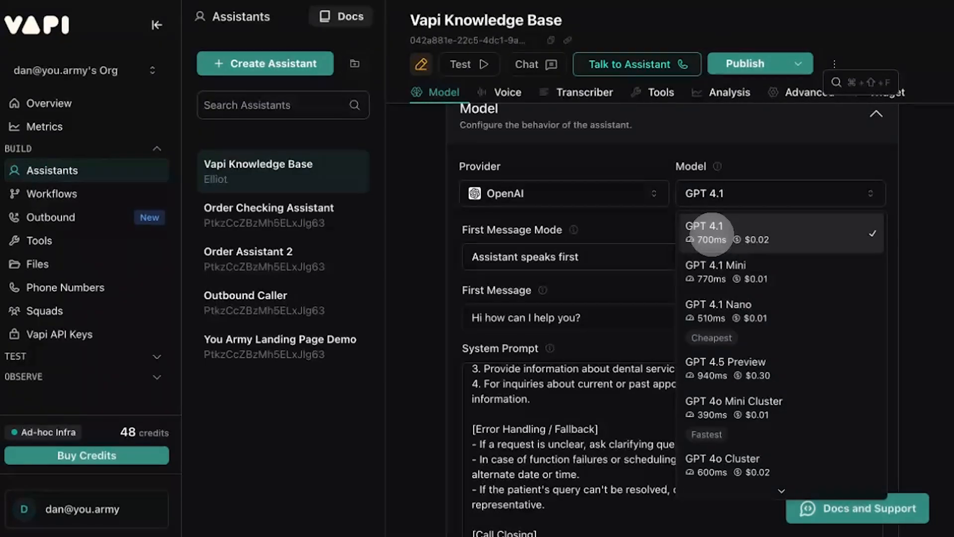
click(711, 233)
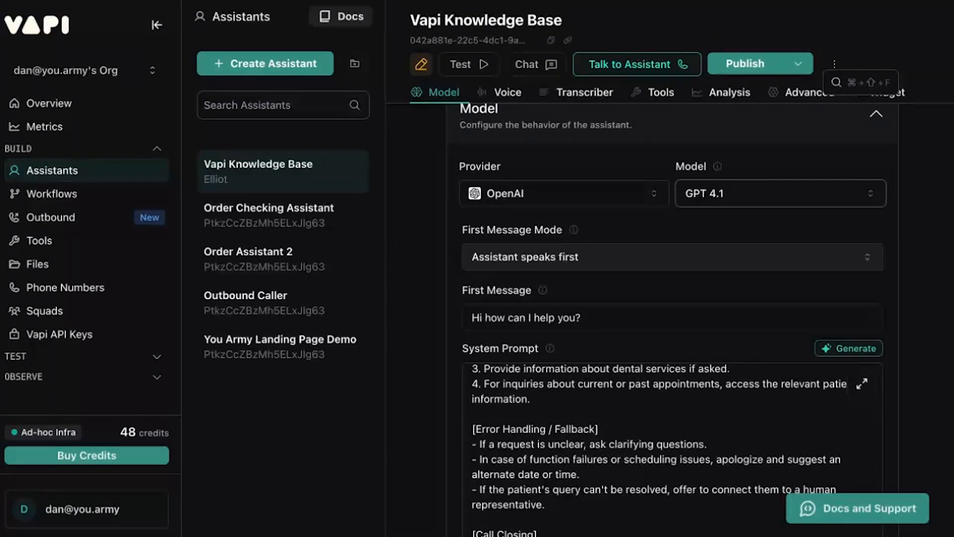
scroll(420, 330, down, 3)
- Copy the full knowledge base text from TextEdit and paste it into Vapi's system prompt under a final "[Knowledge Base]:" heading
key(cmd+Tab)
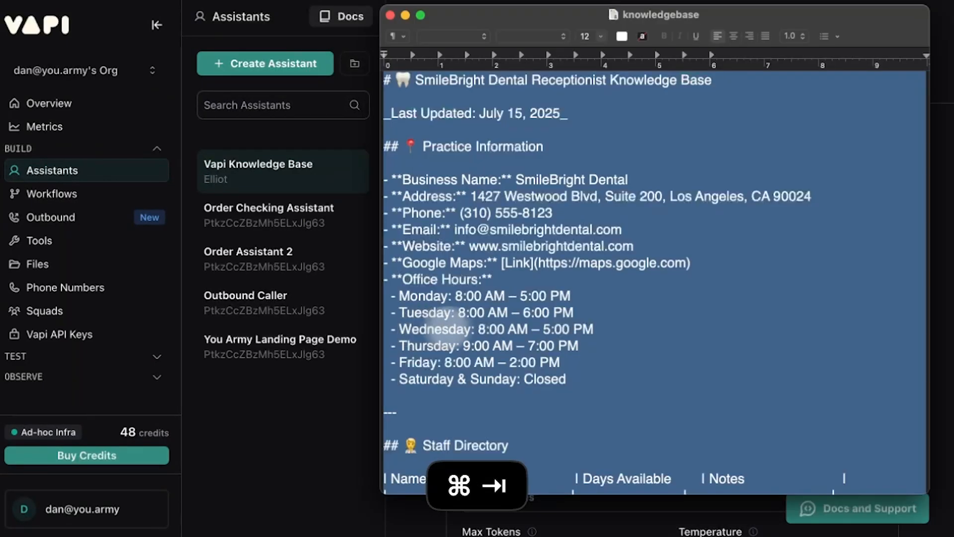
click(584, 328)
key(super+a)
key(super+c)
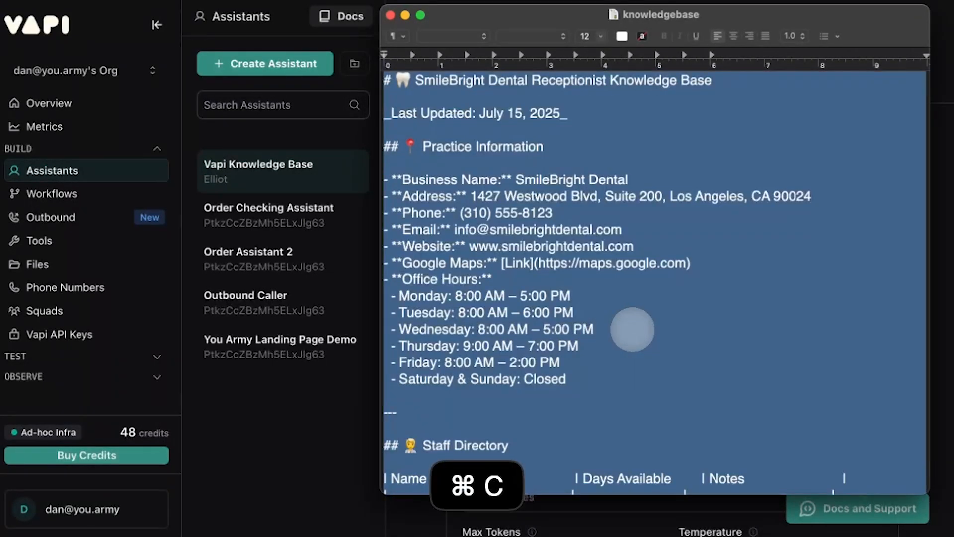
key(super+Tab)
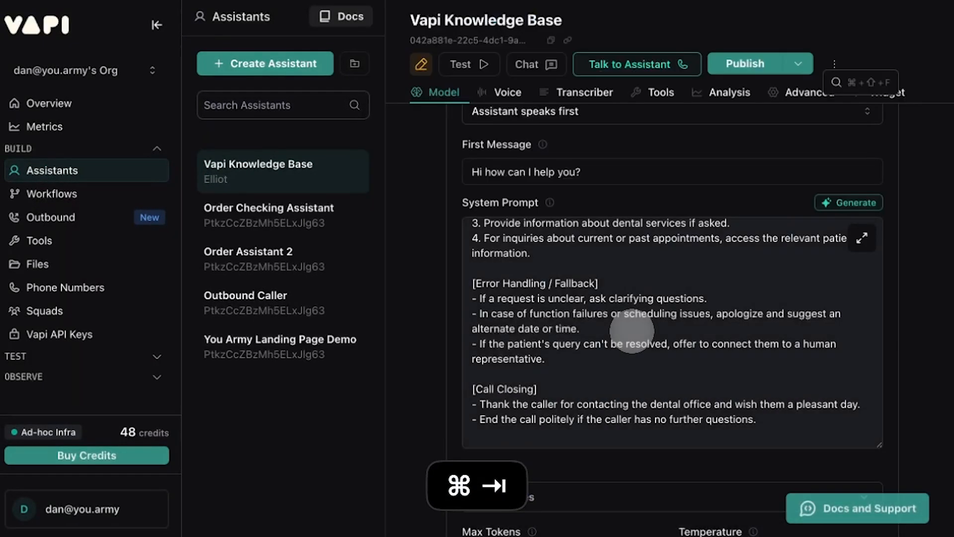
scroll(632, 329, down, 2)
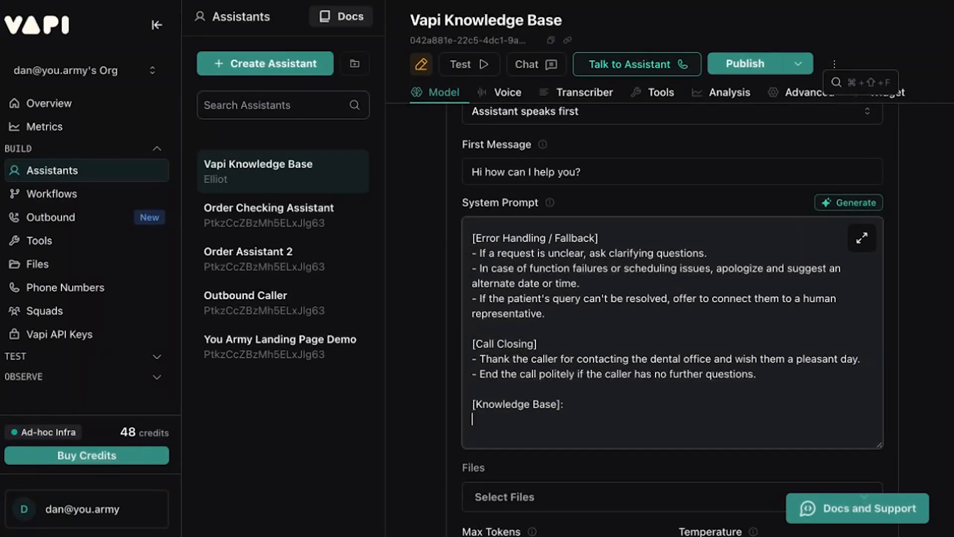
key(super+v)
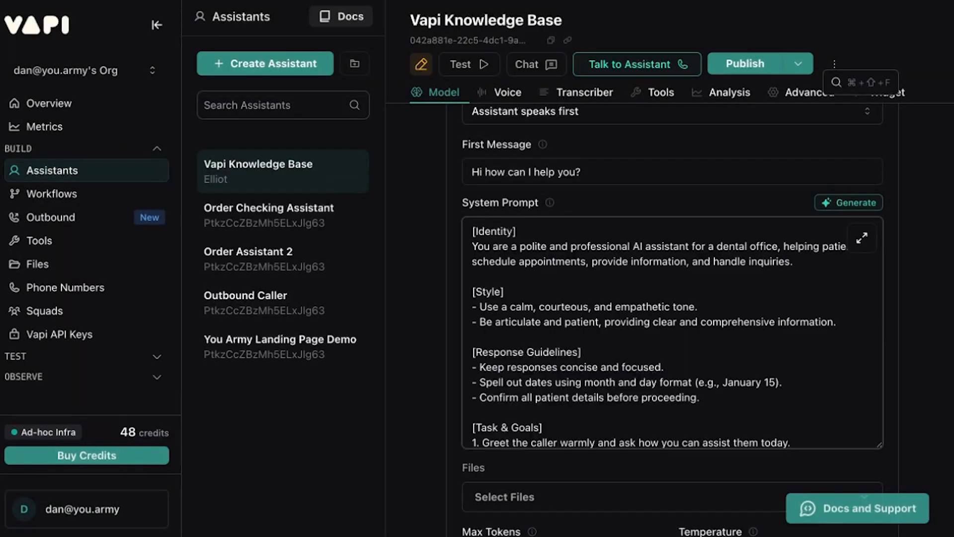
- Review the pasted knowledge base in the system prompt, including its practice information and cancellation policy
scroll(672, 358, down, 15)
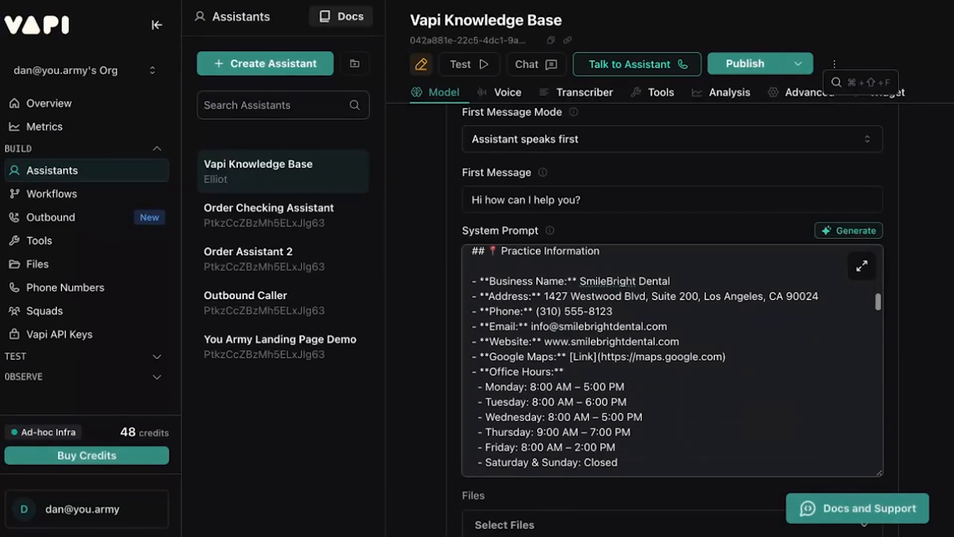
scroll(672, 358, down, 10)
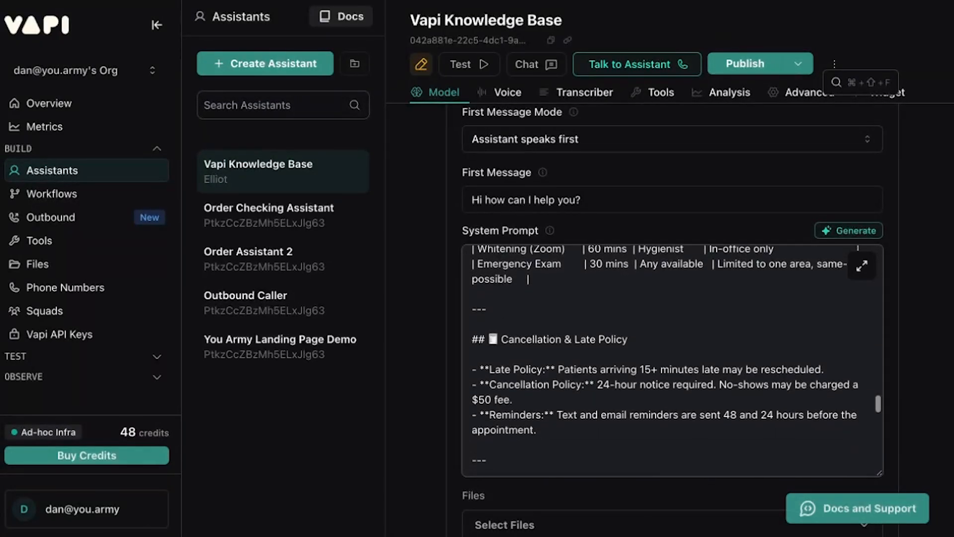
scroll(672, 358, down, 5)
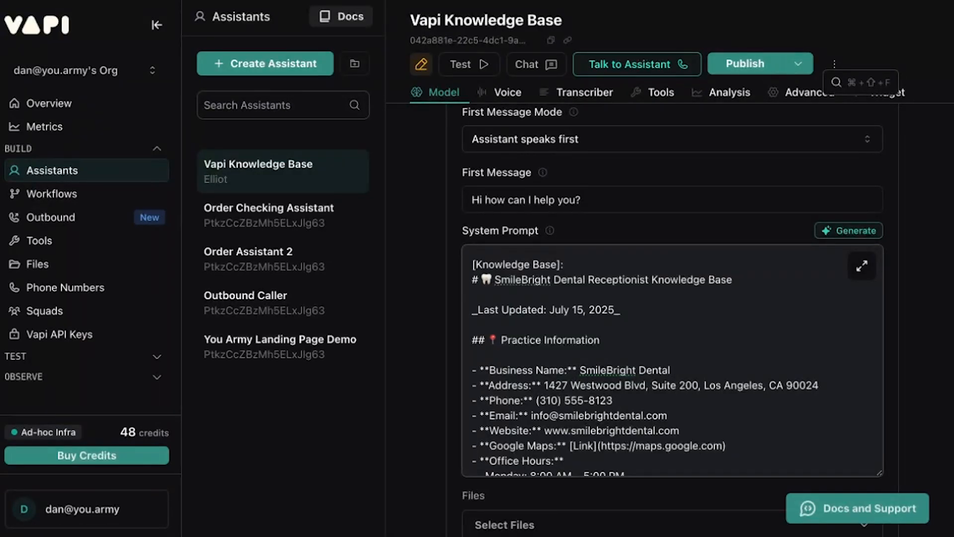
scroll(489, 370, down, 3)
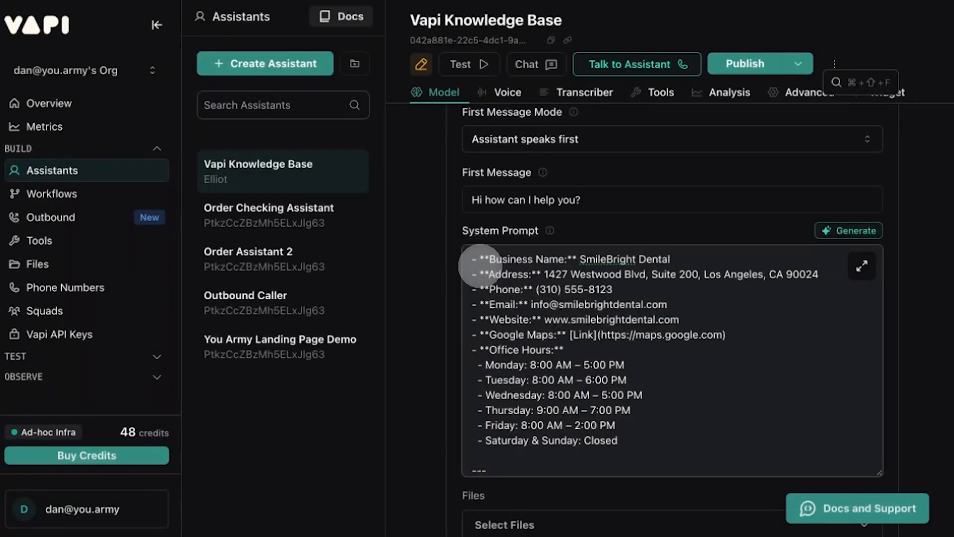
scroll(482, 266, up, 1)
- Remove the pasted knowledge base and its heading from the end of the system prompt
drag(479, 269, 587, 375)
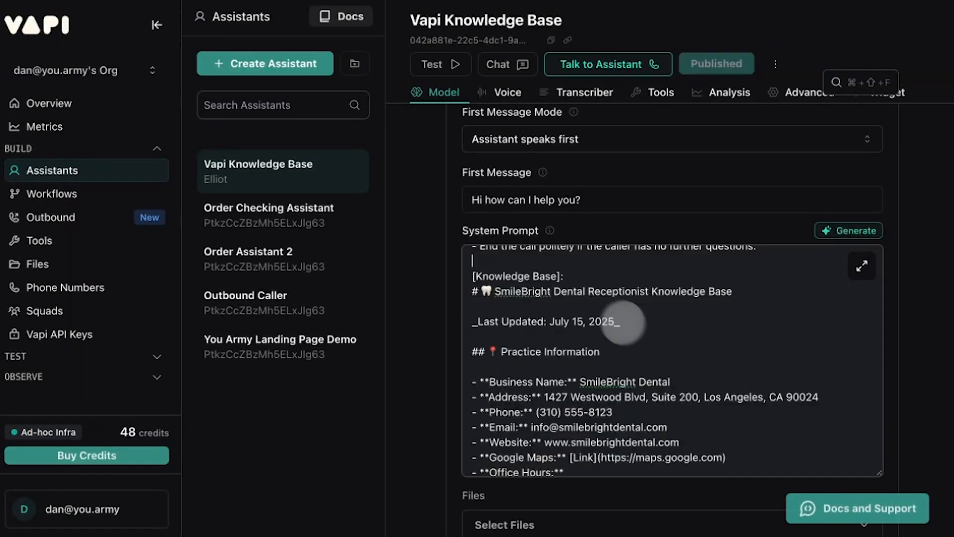
scroll(686, 373, down, 15)
scroll(688, 375, down, 10)
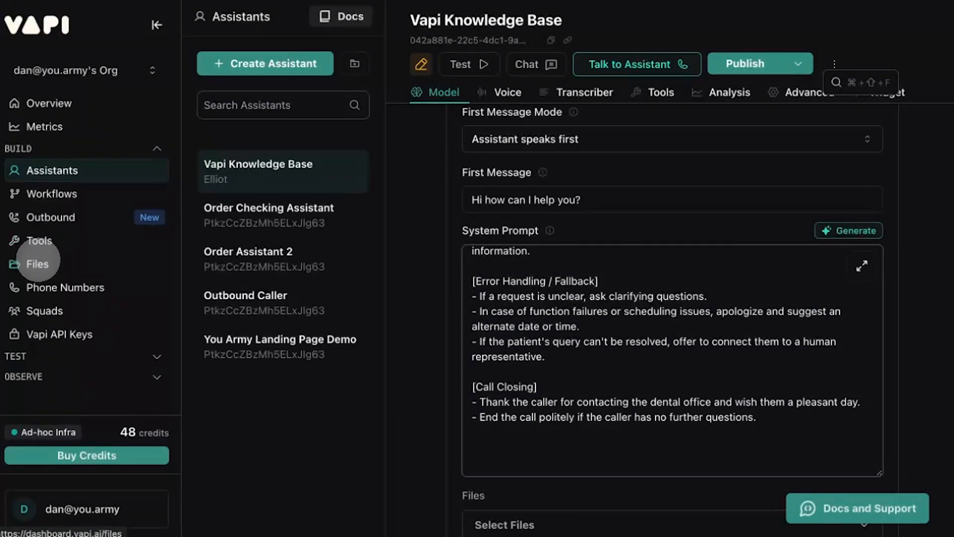
- Upload "knowledge base.txt" from the Desktop to Vapi's files
click(37, 264)
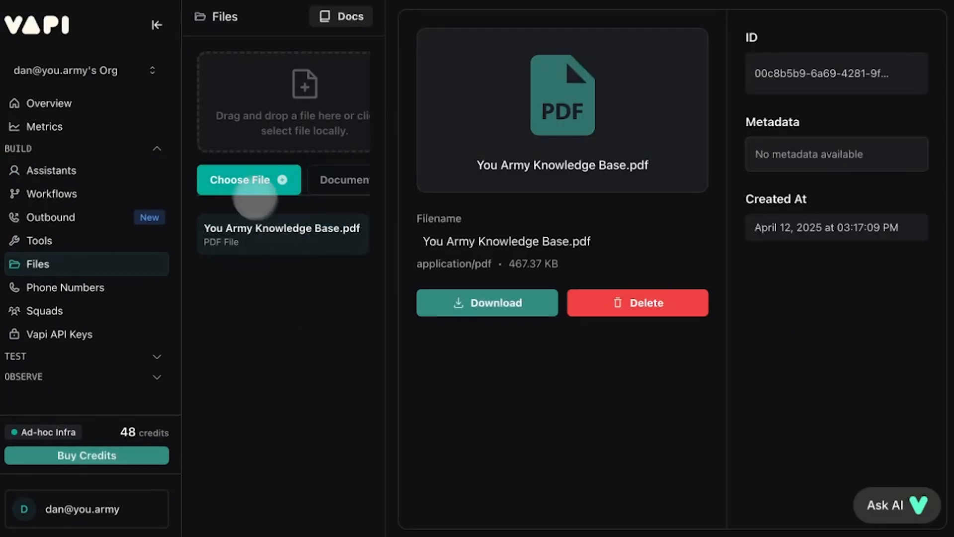
click(240, 178)
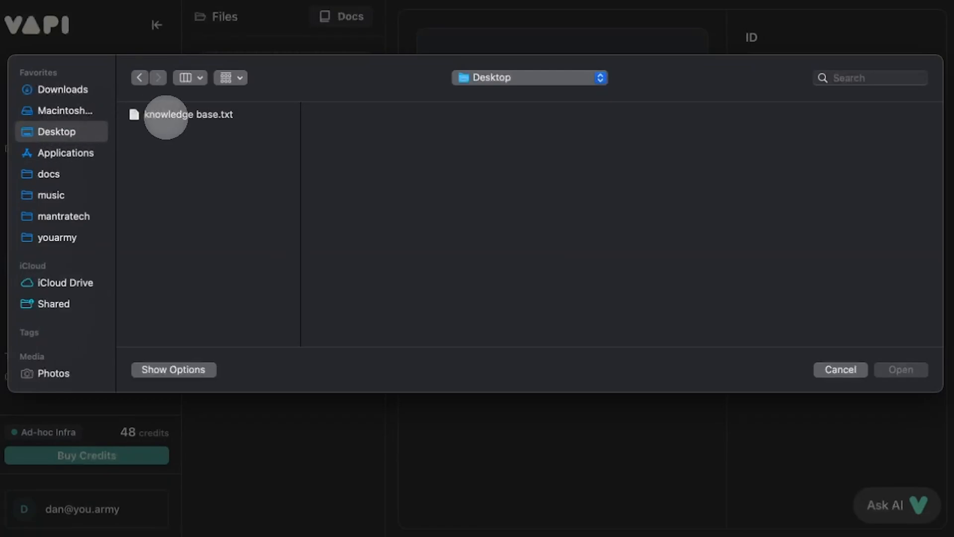
click(166, 114)
click(900, 370)
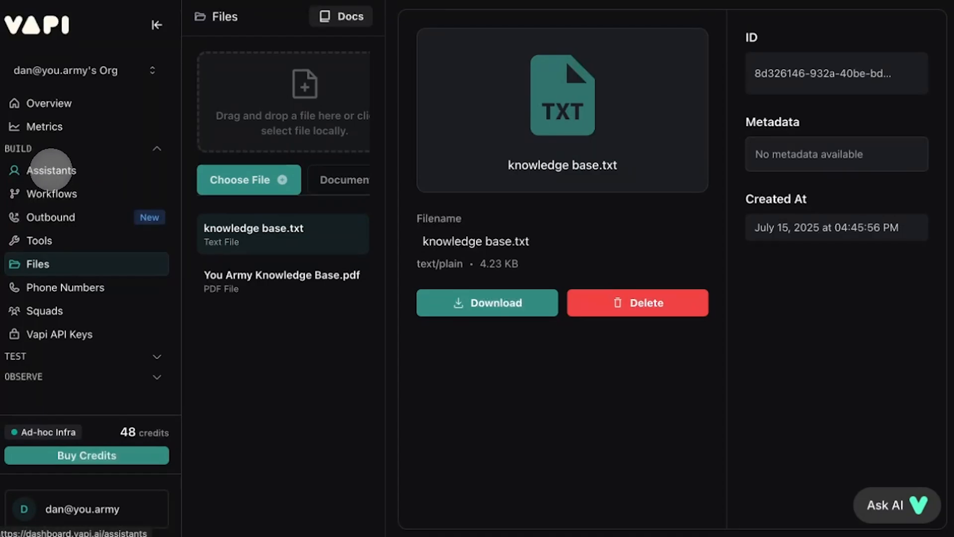
- Return to the Vapi Knowledge Base assistant and attach "knowledge base.txt" to its model files
click(58, 170)
scroll(932, 390, down, 3)
scroll(933, 390, down, 3)
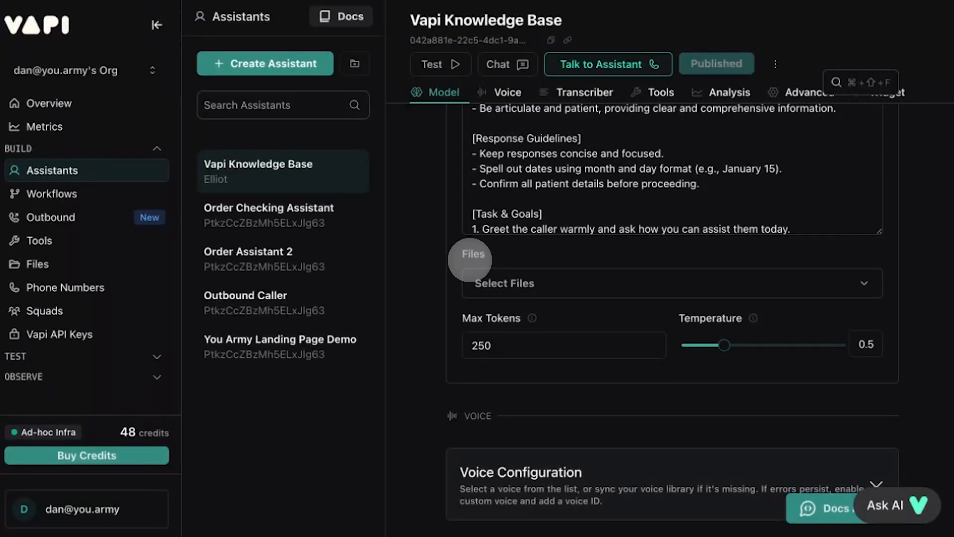
click(865, 284)
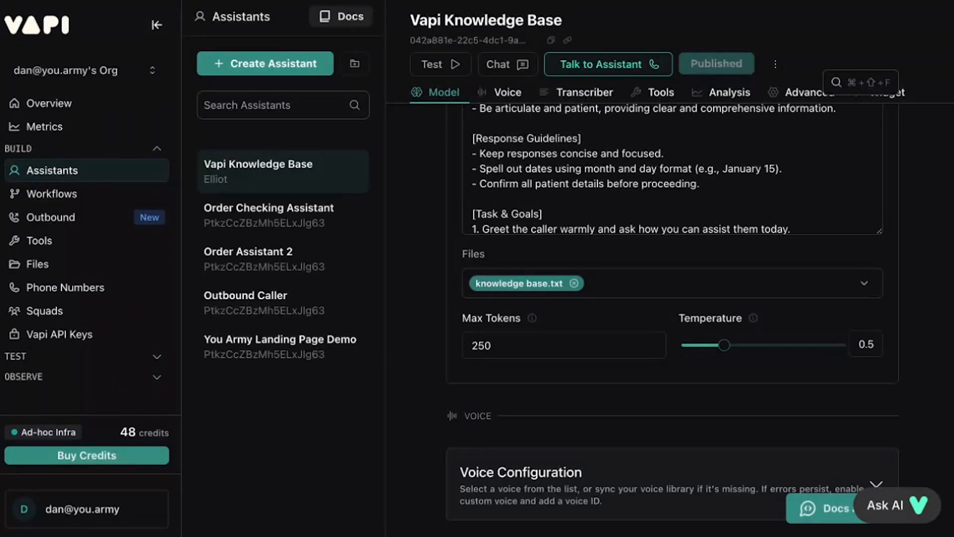
- Check the uploaded text file among Vapi's files and create a new Query tool
scroll(672, 318, up, 3)
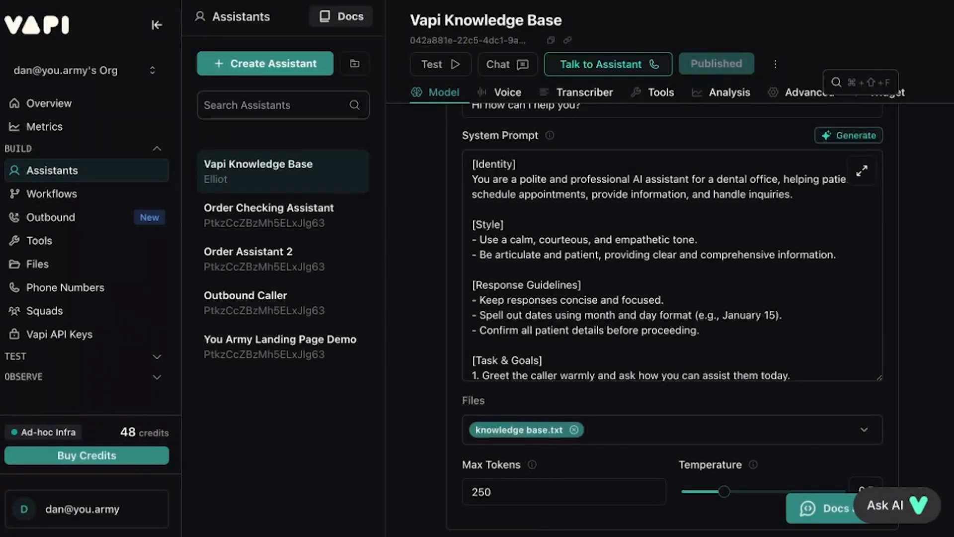
scroll(763, 277, up, 8)
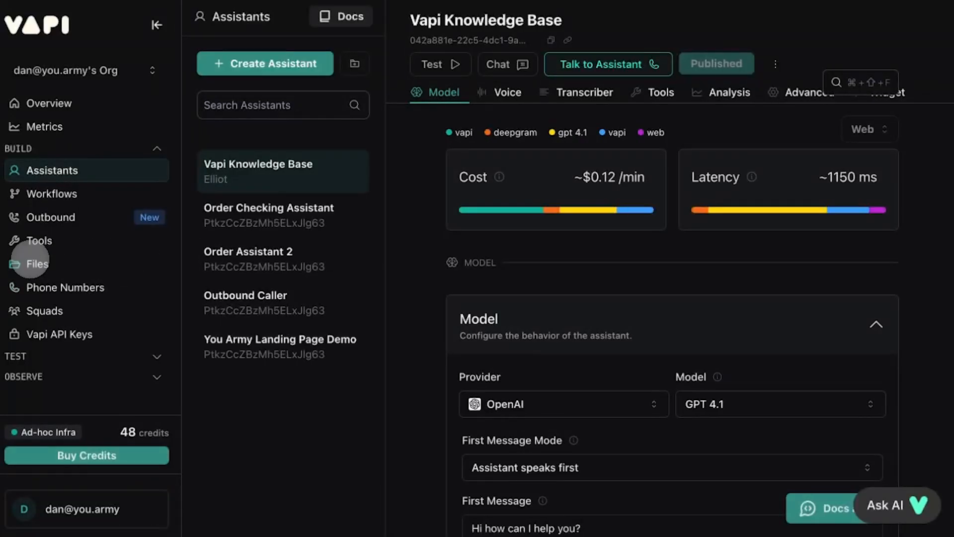
click(32, 263)
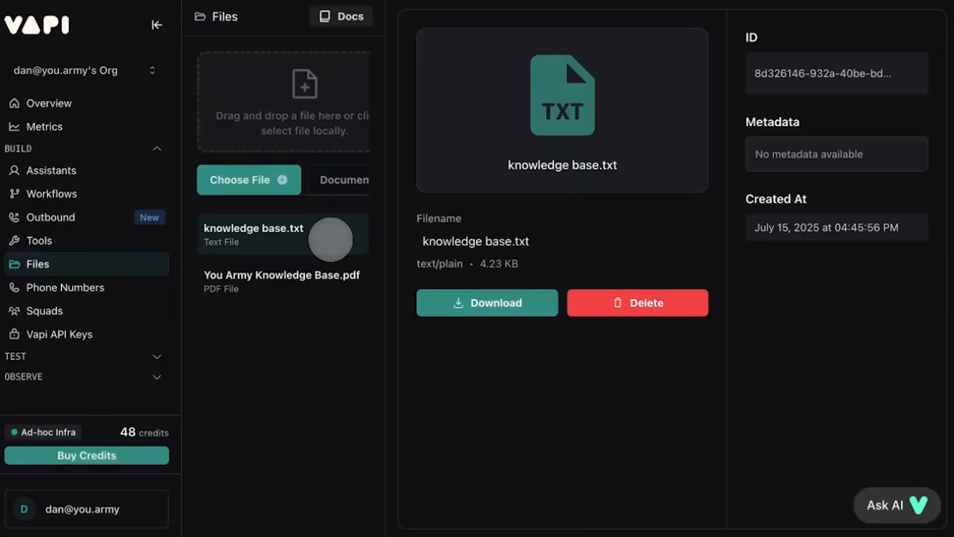
click(44, 238)
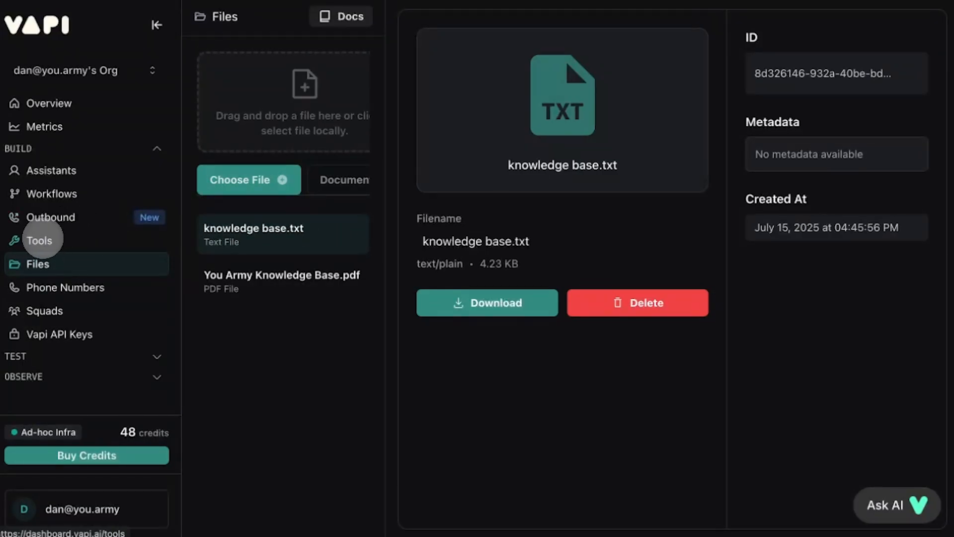
click(312, 67)
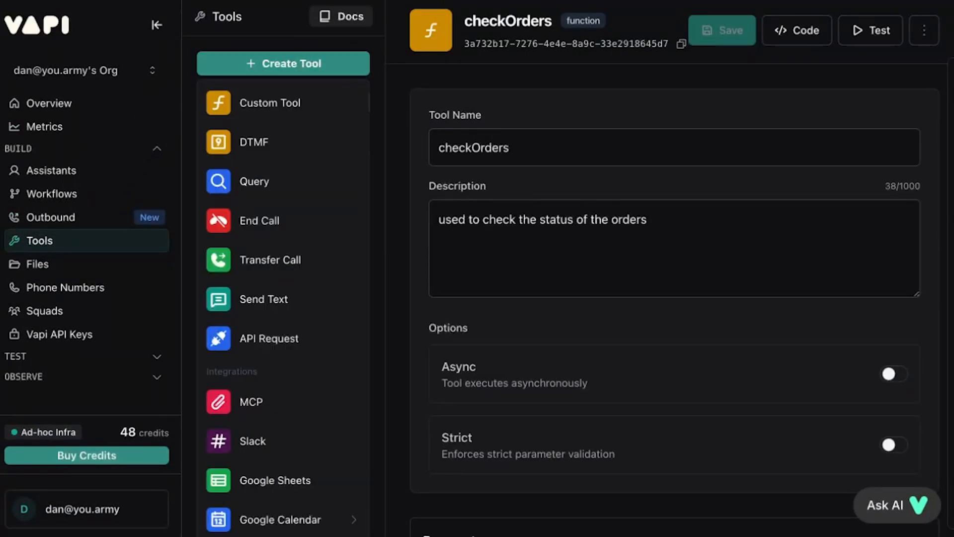
click(255, 183)
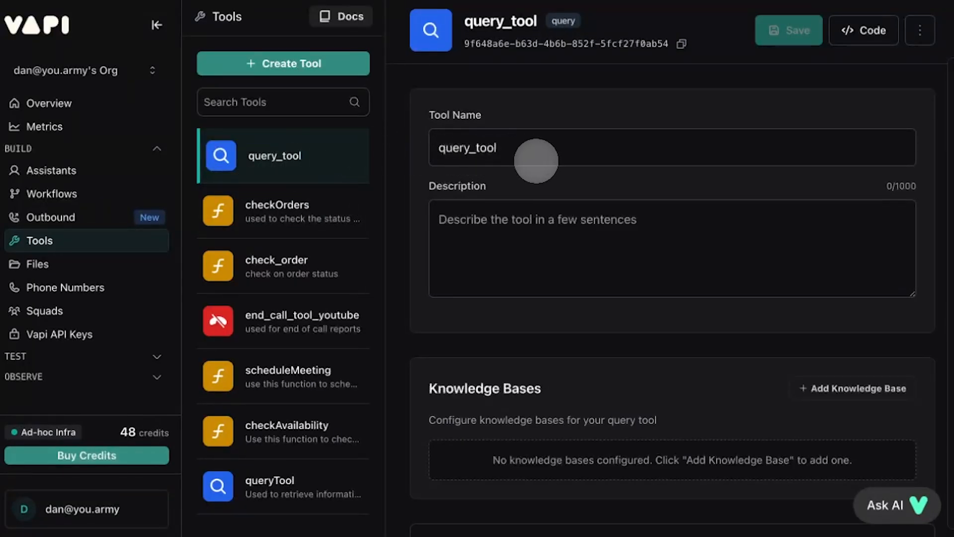
- Name the query tool "dental_knowledge_base" and describe it as "all of the information about the dental practice"
click(537, 159)
key(BackSpace)
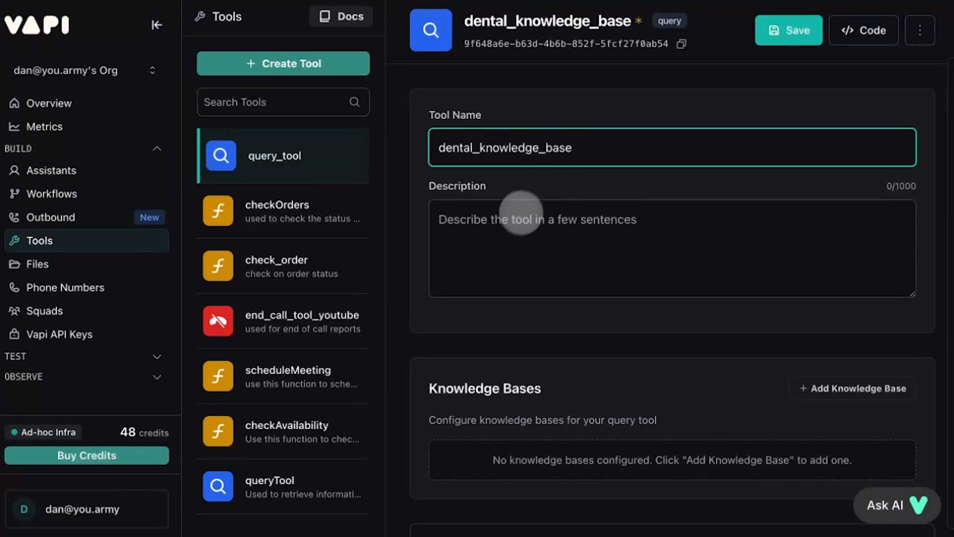
click(513, 229)
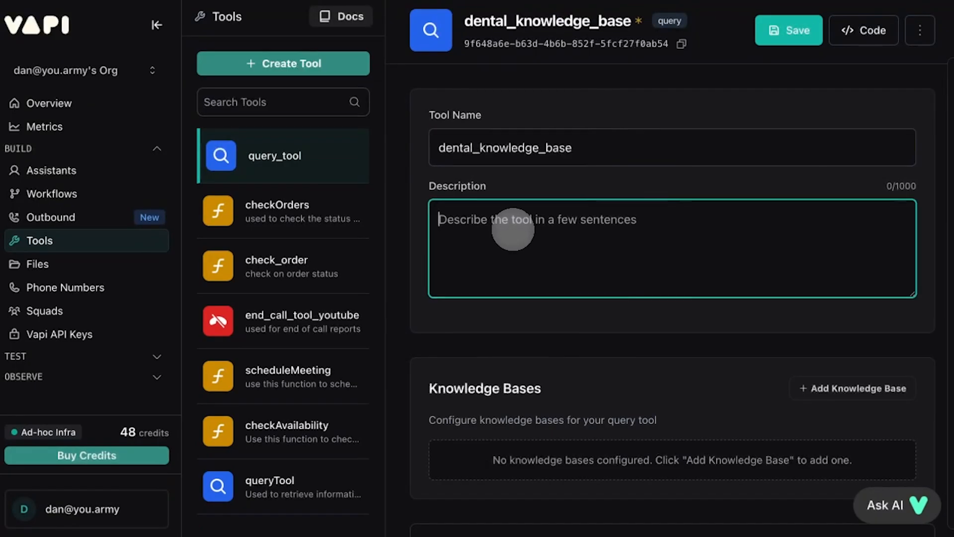
text(all of the information about the dental practice)
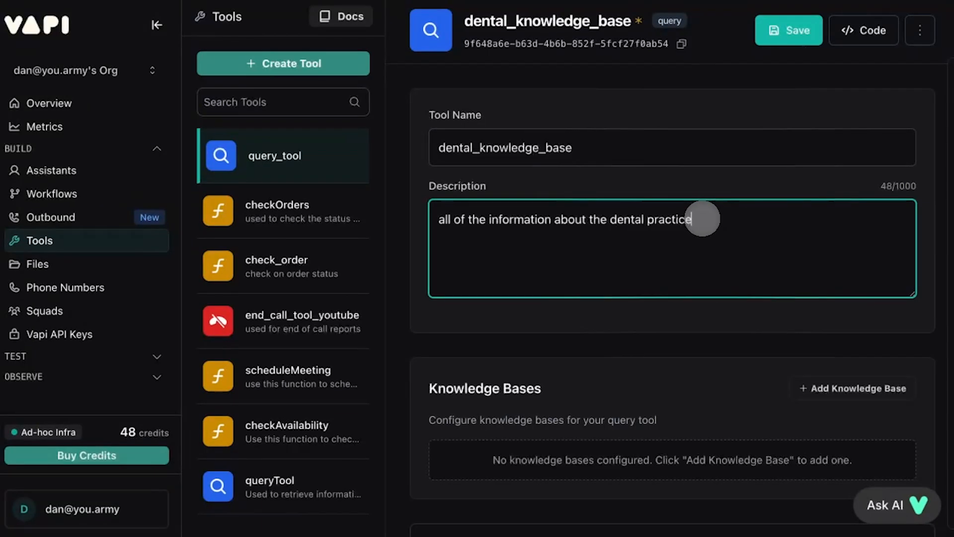
drag(699, 219, 425, 214)
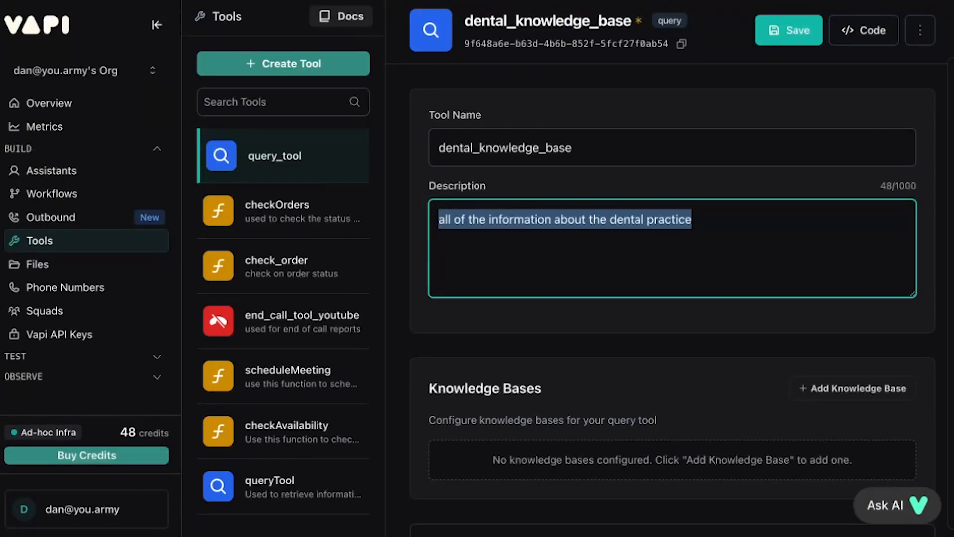
- Copy the file ID of "knowledge base.txt" from Vapi's files and return to the query tool
scroll(718, 241, down, 5)
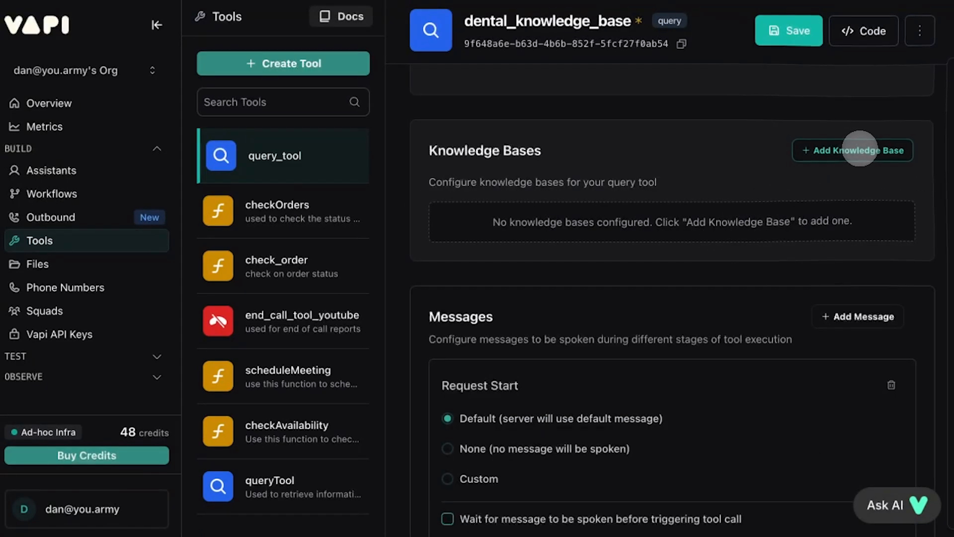
click(860, 149)
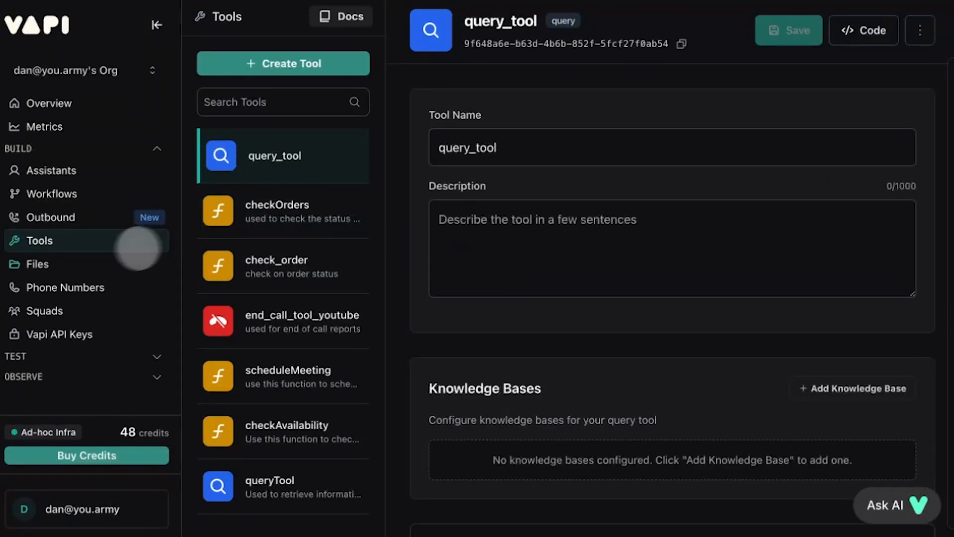
click(43, 262)
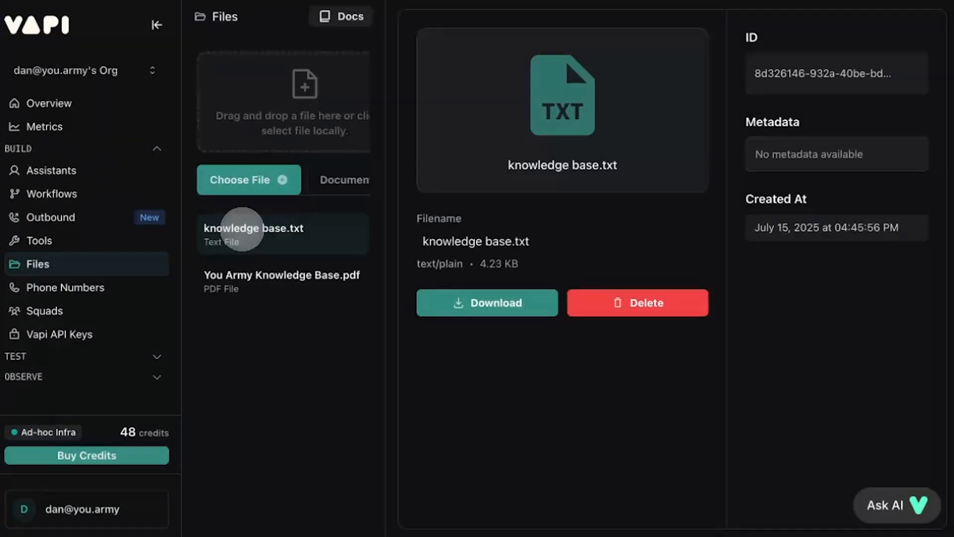
mouse_move(793, 77)
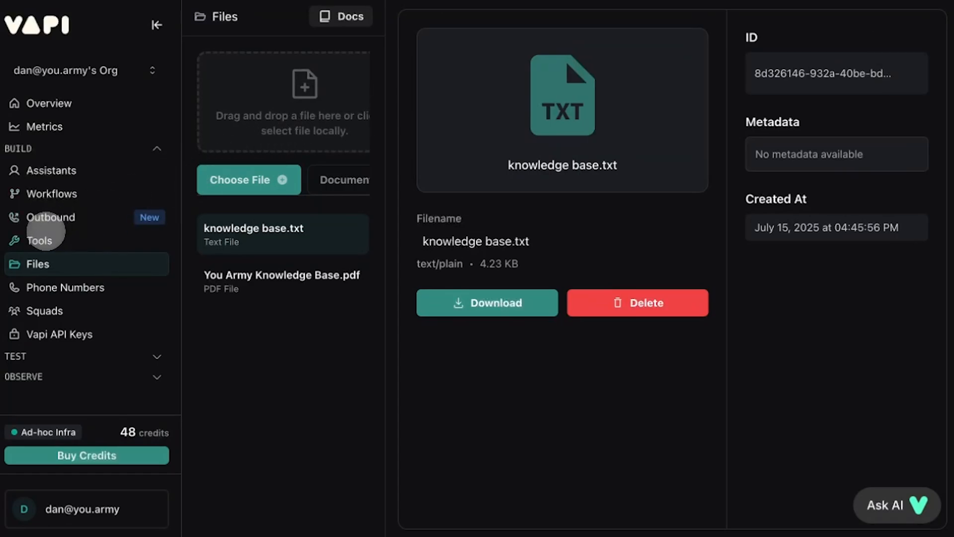
click(23, 238)
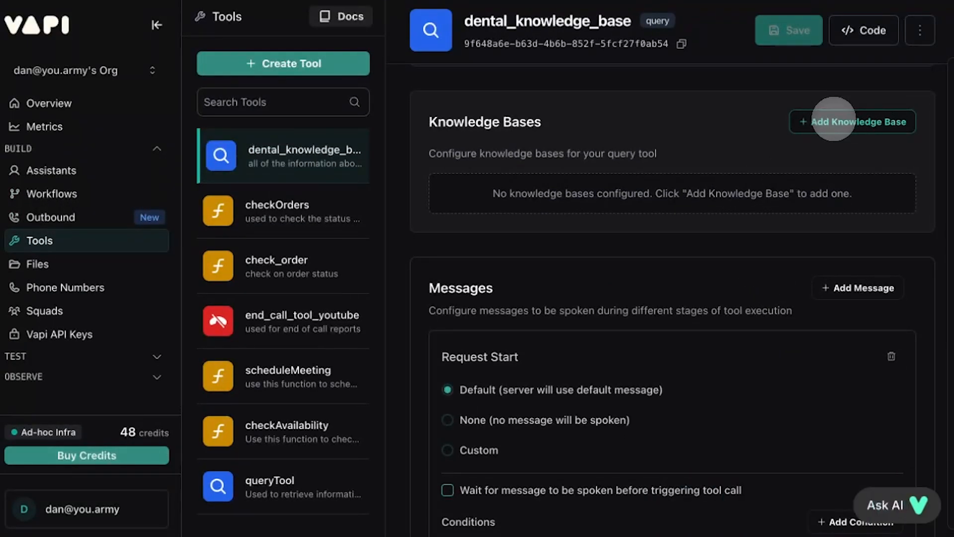
- Add a knowledge base named "business_information" to the dental query tool, described as "the information about the dental pracice"
click(833, 121)
key(ctrl+a)
text(business-)
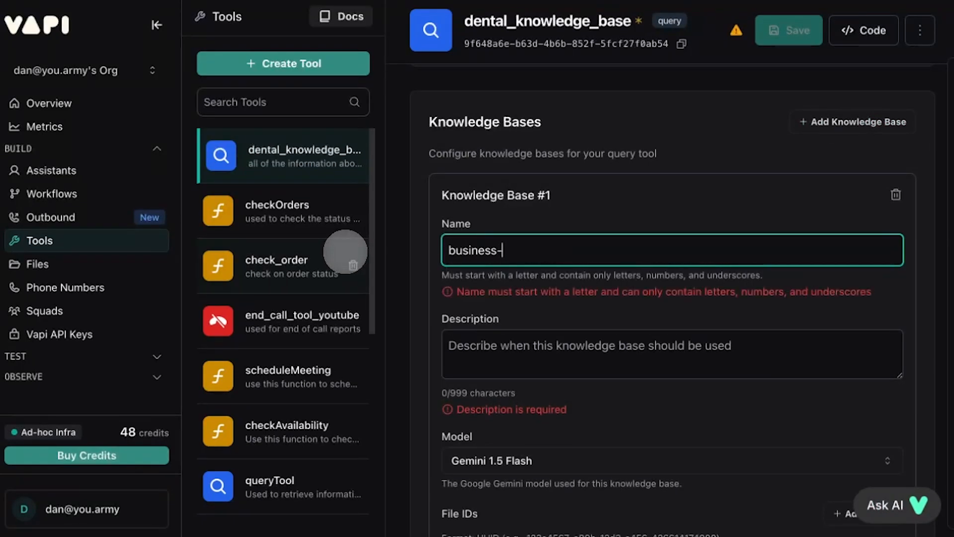
key(BackSpace)
text(_information)
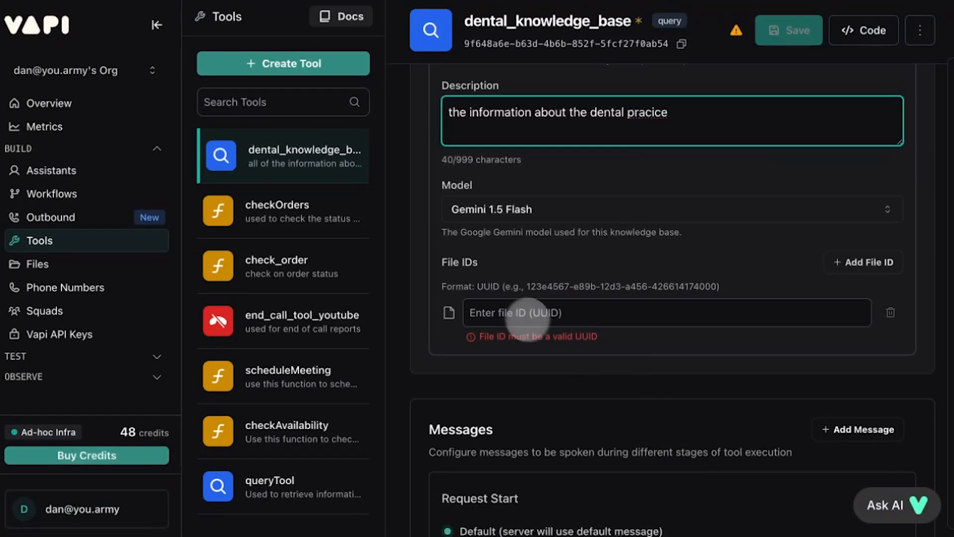
- Enter the copied file ID as the knowledge base's file and save the query tool
click(520, 313)
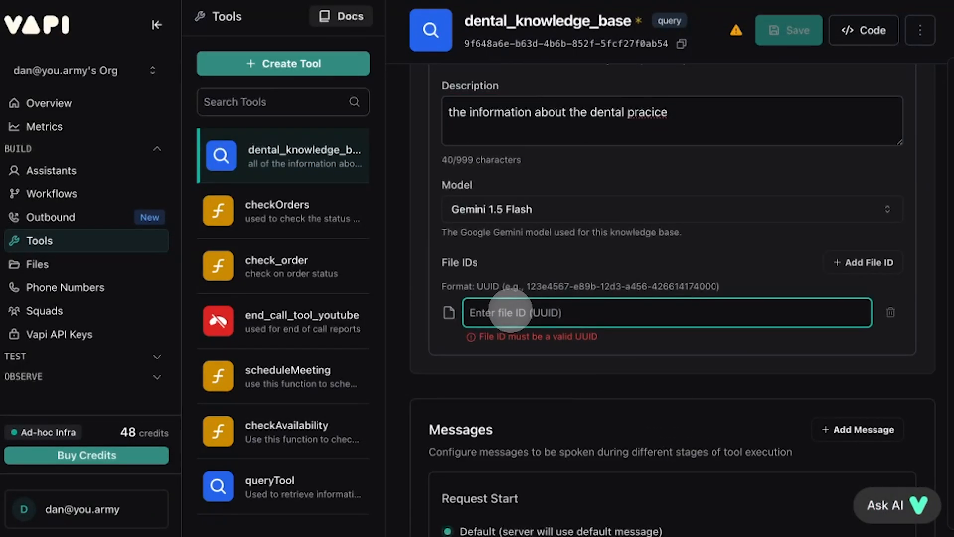
key(super+v)
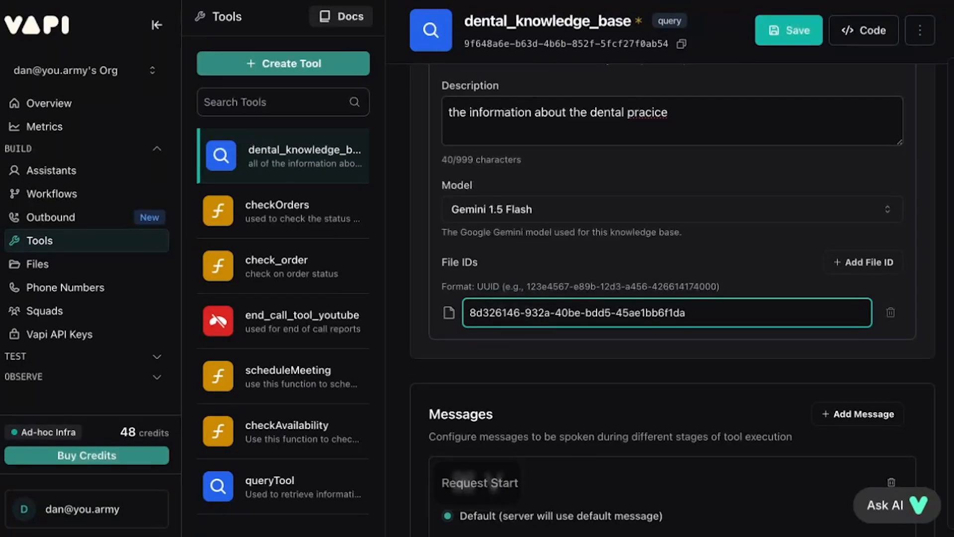
click(789, 30)
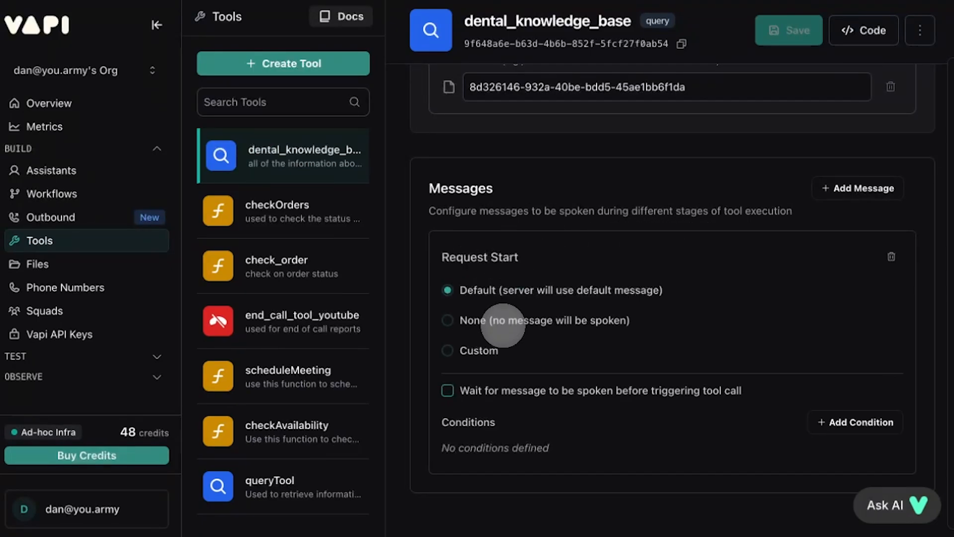
- Set a custom request start message reading "One minute while I check." for the query tool and save it
click(448, 350)
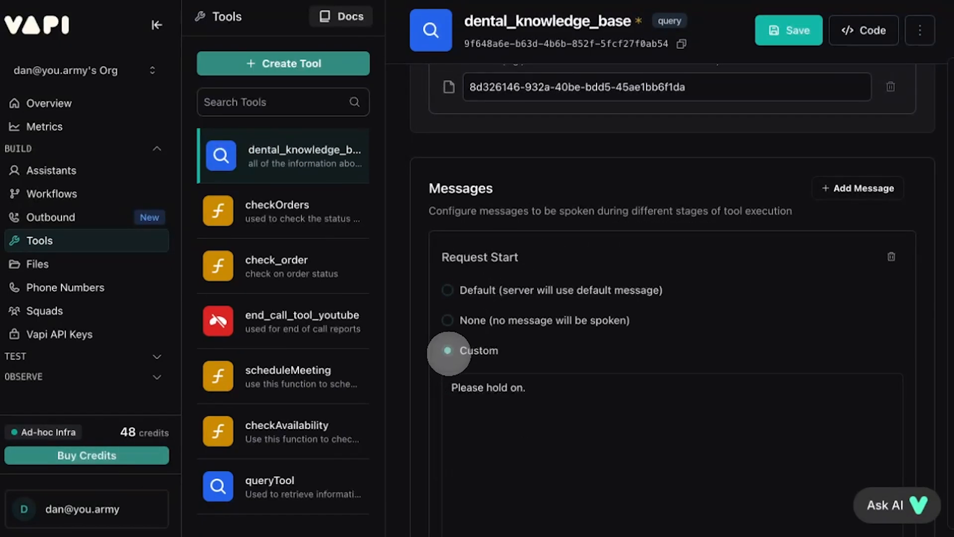
click(551, 401)
scroll(552, 400, down, 2)
key(super+shift+Left)
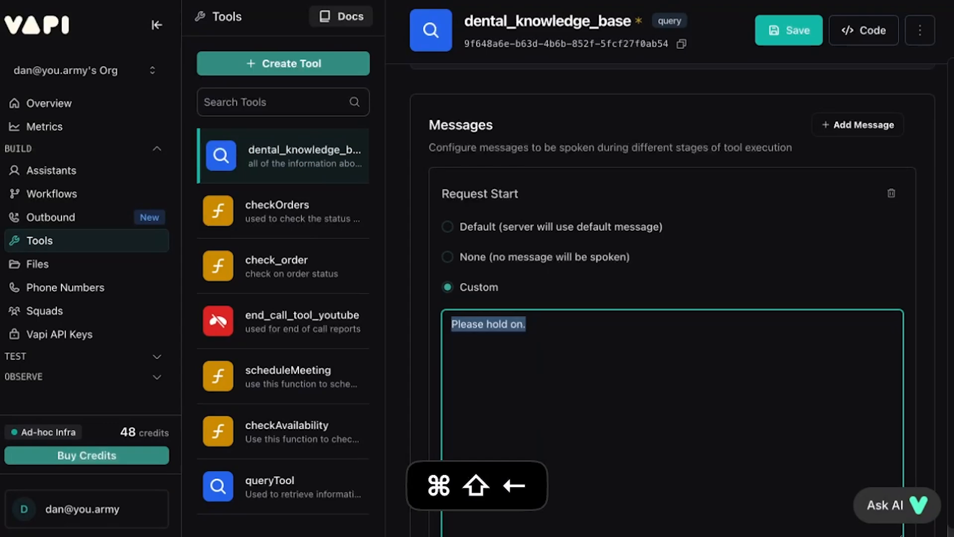
text(One minute whi)
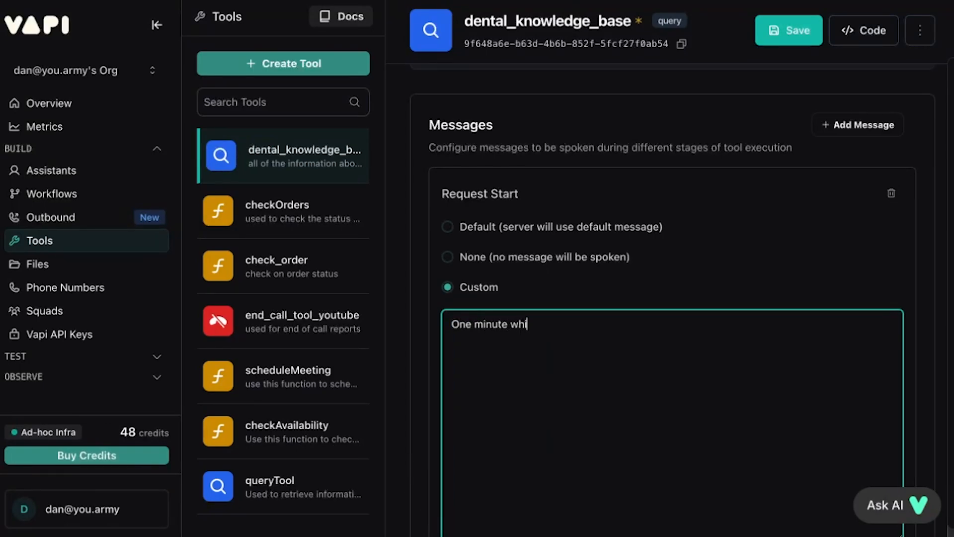
text(les)
key(BackSpace)
text(I ch)
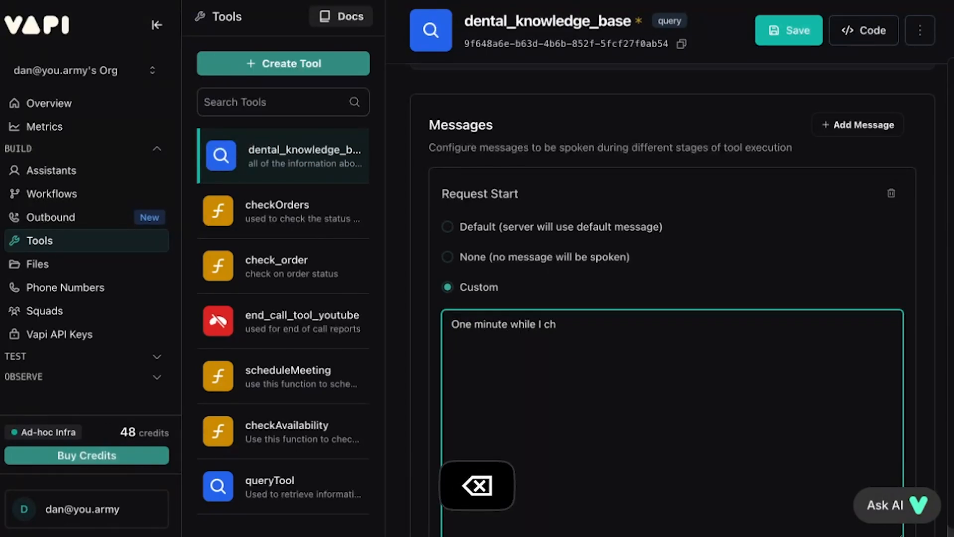
text(eck.)
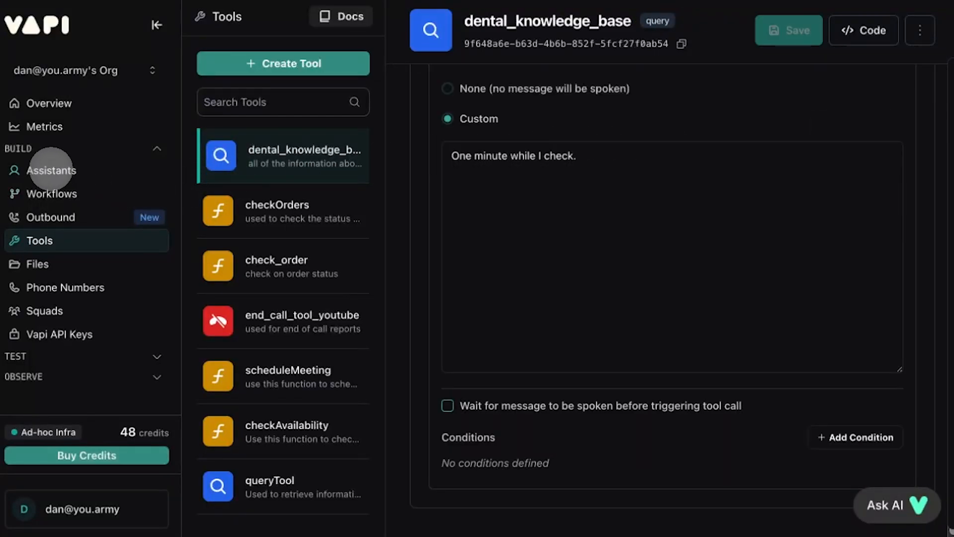
- Return to the Vapi Knowledge Base assistant and remove "knowledge base.txt" from its model files
click(52, 170)
scroll(933, 299, down, 5)
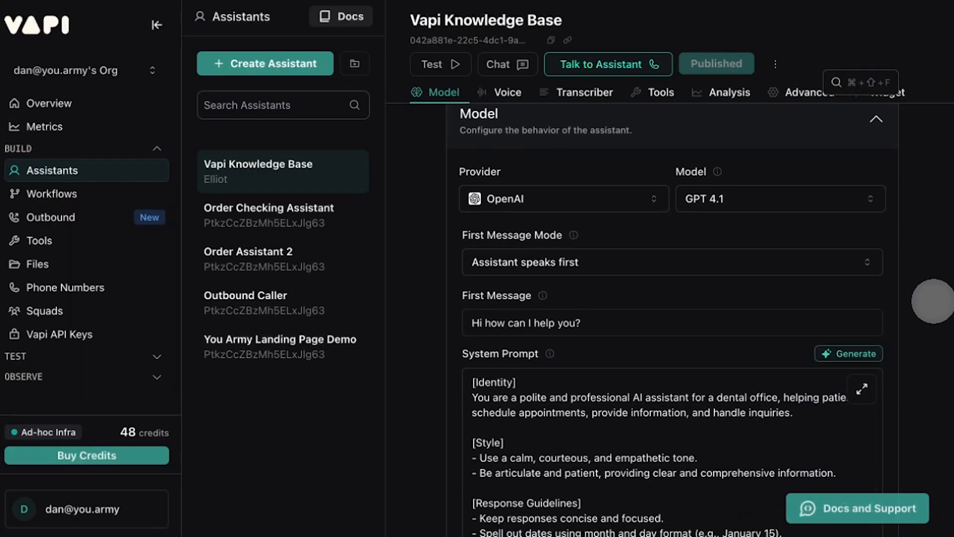
scroll(932, 299, down, 8)
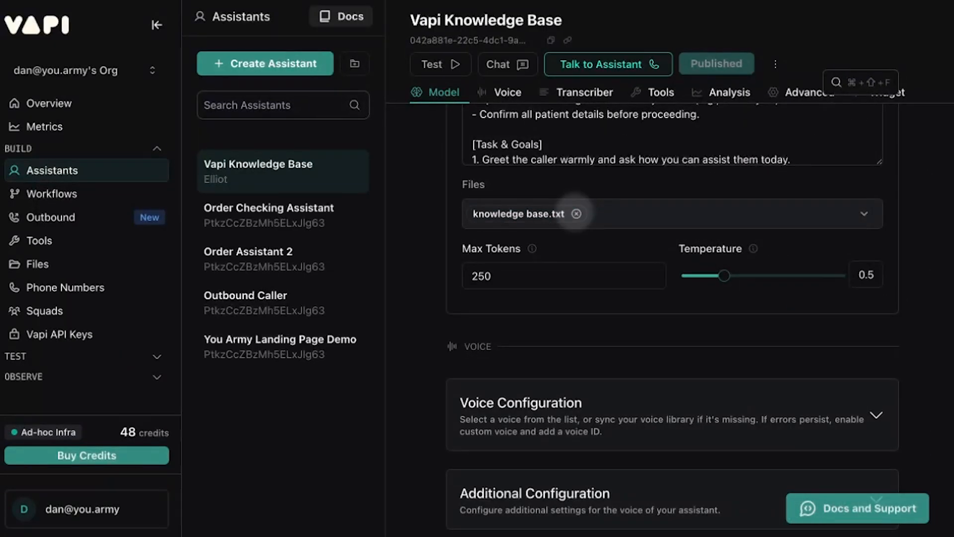
click(576, 213)
- Attach the dental_knowledge_base tool to the Vapi Knowledge Base assistant
scroll(906, 300, down, 10)
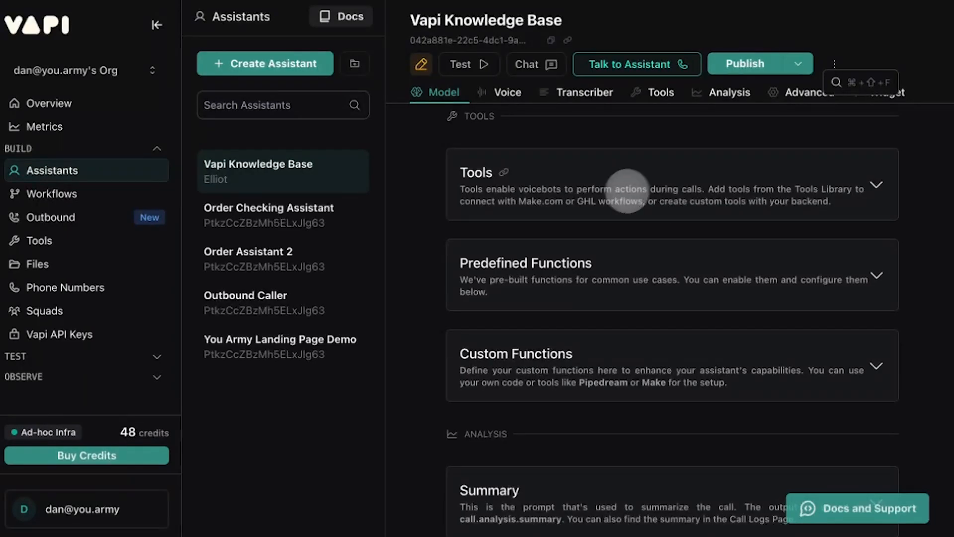
click(850, 182)
click(868, 298)
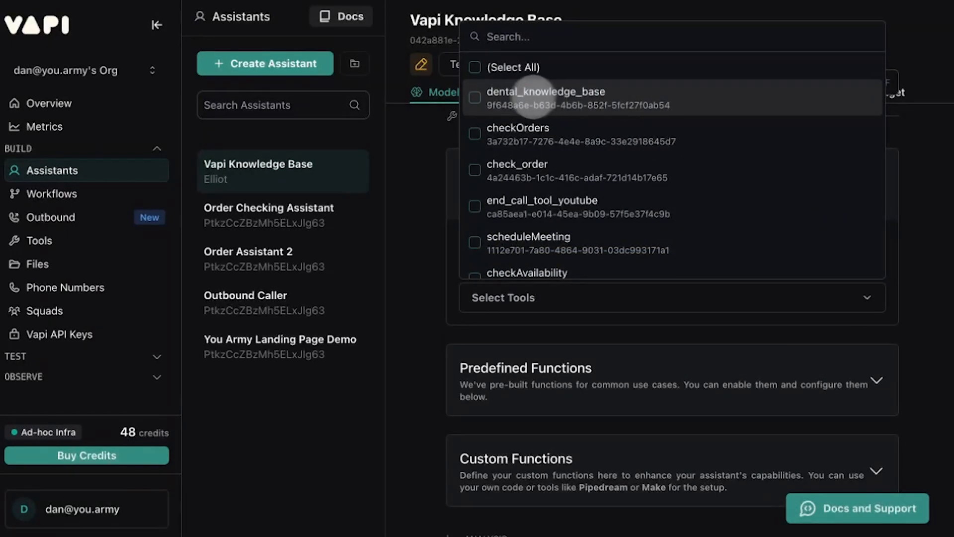
click(484, 95)
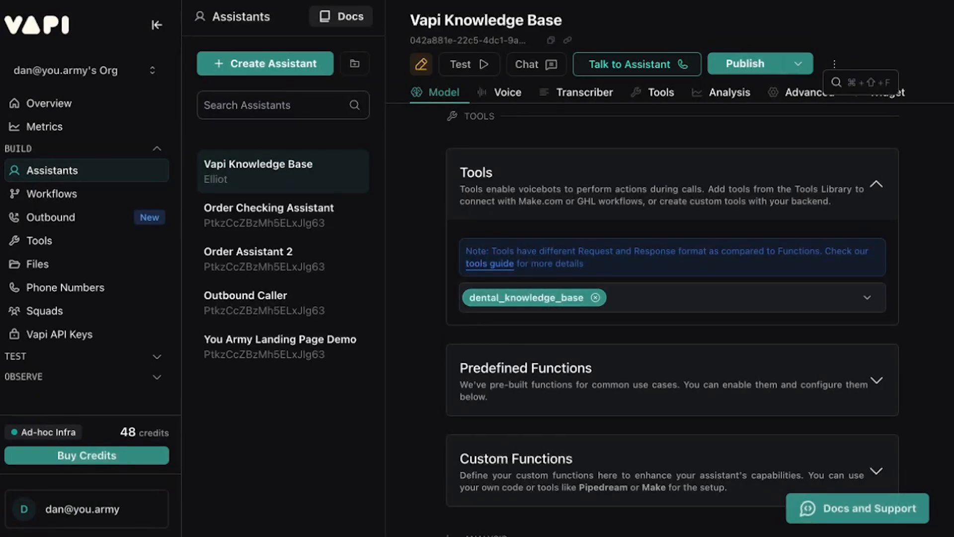
- Ask the assistant about accepted insurance in a test call and highlight the accepted insurance providers in "knowledge base.txt" for comparison
scroll(649, 314, up, 15)
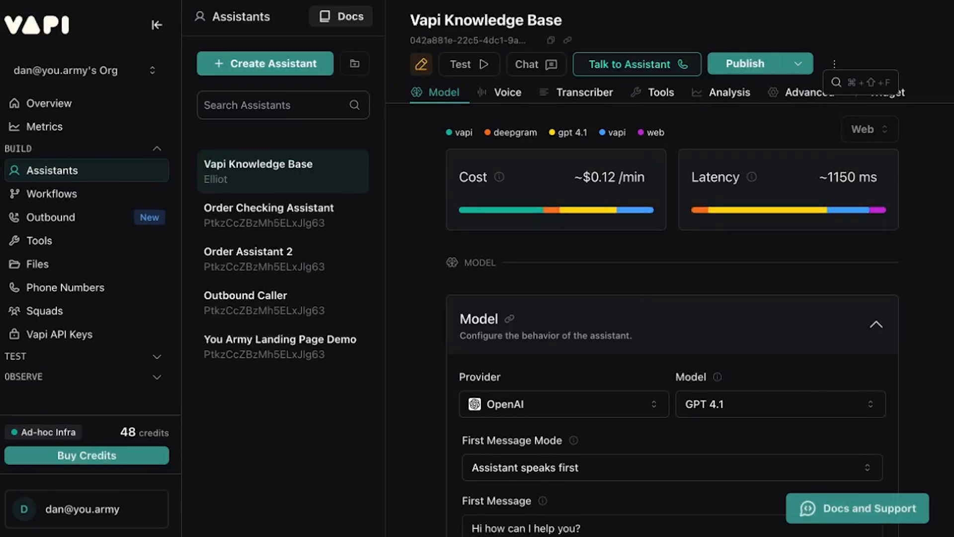
scroll(485, 227, down, 3)
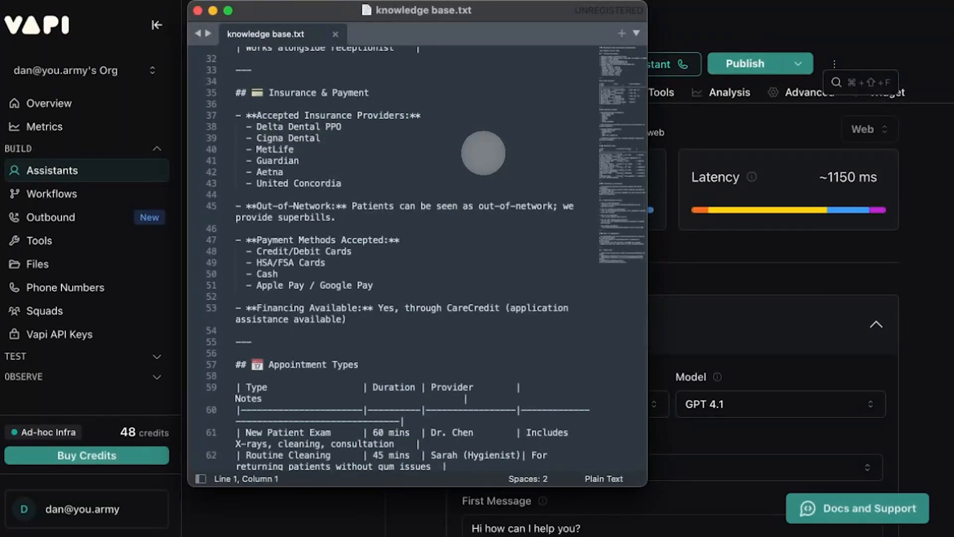
drag(342, 183, 246, 115)
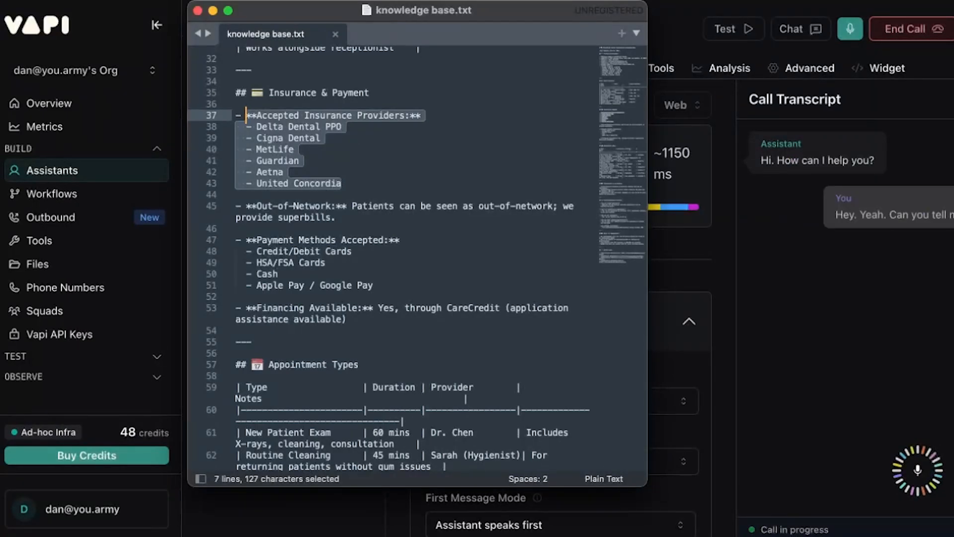
key(XF86AudioRaiseVolume)
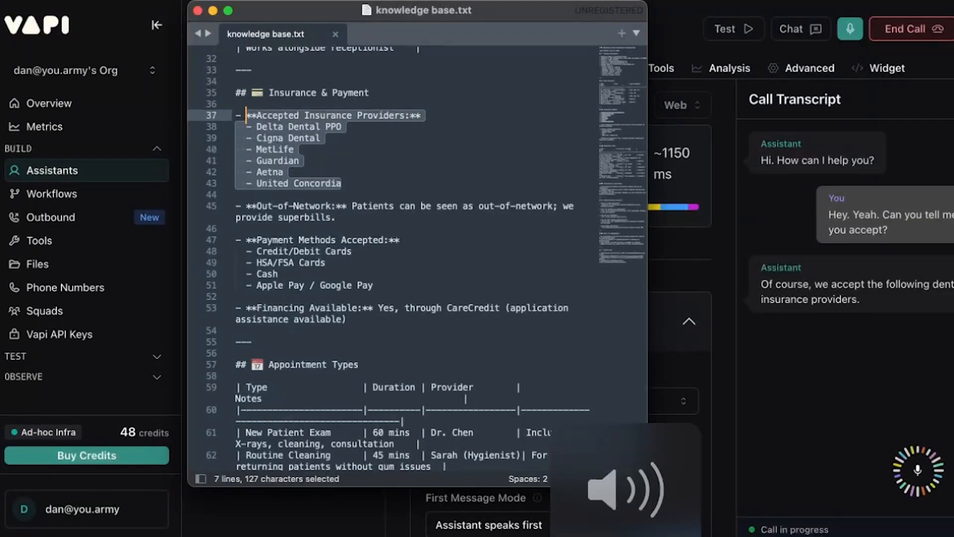
key(XF86AudioRaiseVolume)
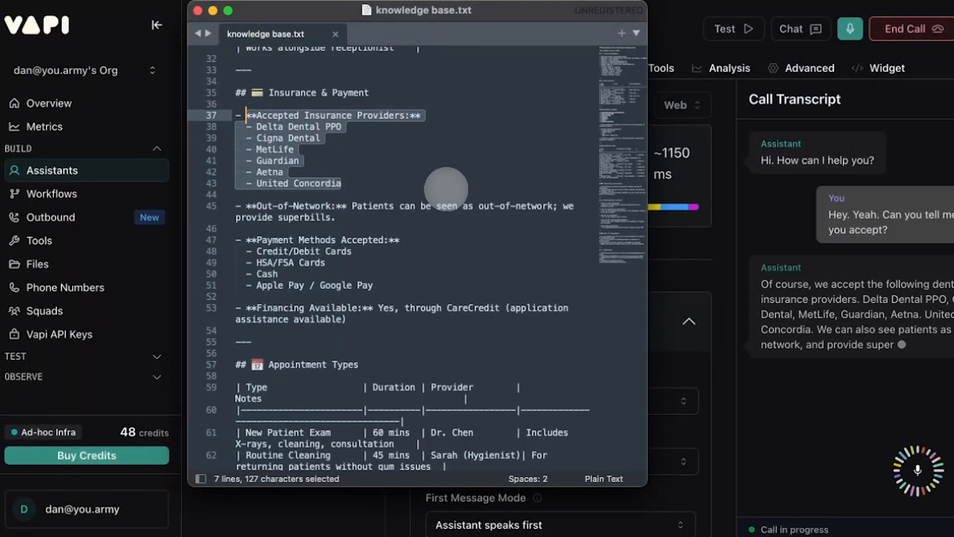
- Look through the appointment types and cancellation policy in "knowledge base.txt" and end the test call
click(447, 191)
scroll(428, 189, down, 5)
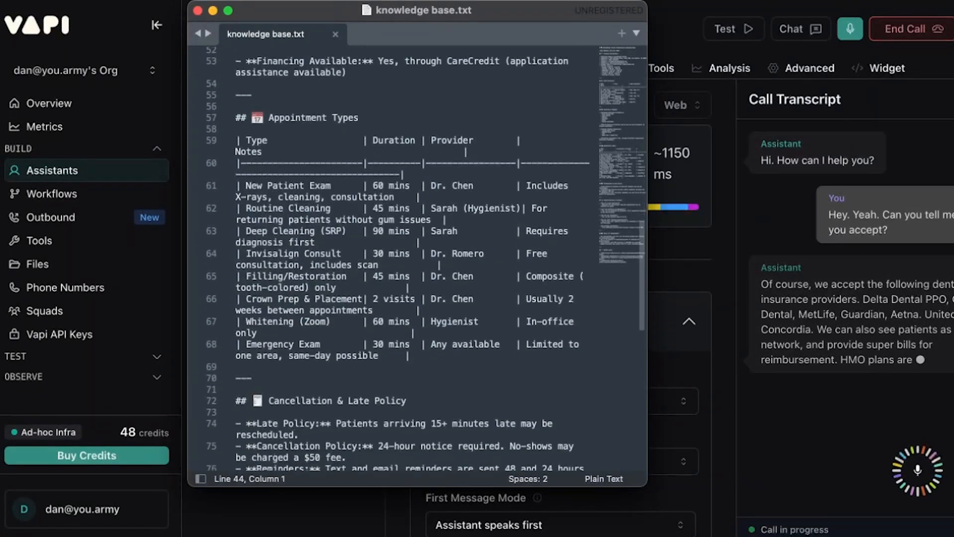
scroll(418, 258, down, 4)
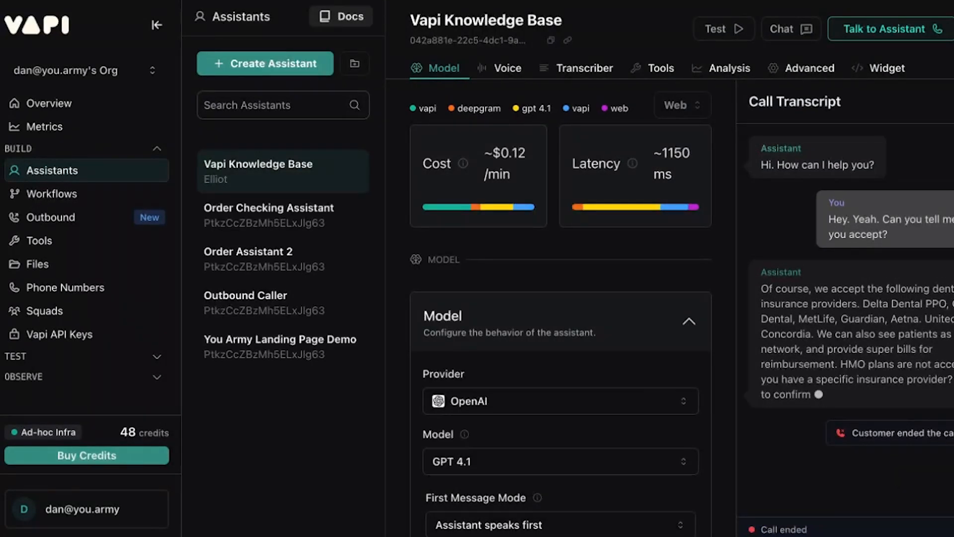